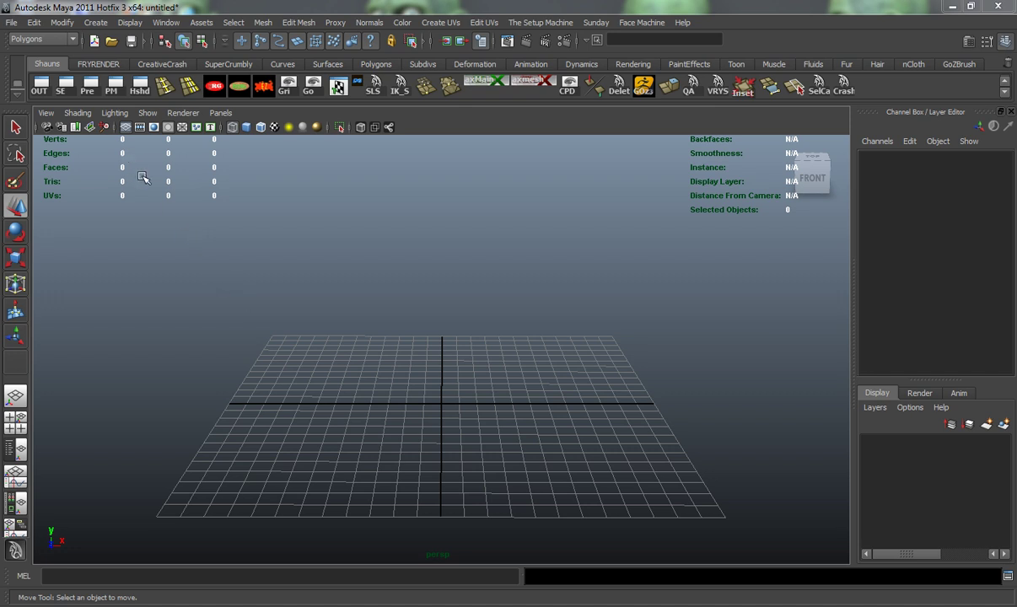
Switch the menu set to Animation.
{"action": "left_click", "coordinate": [50, 39]}
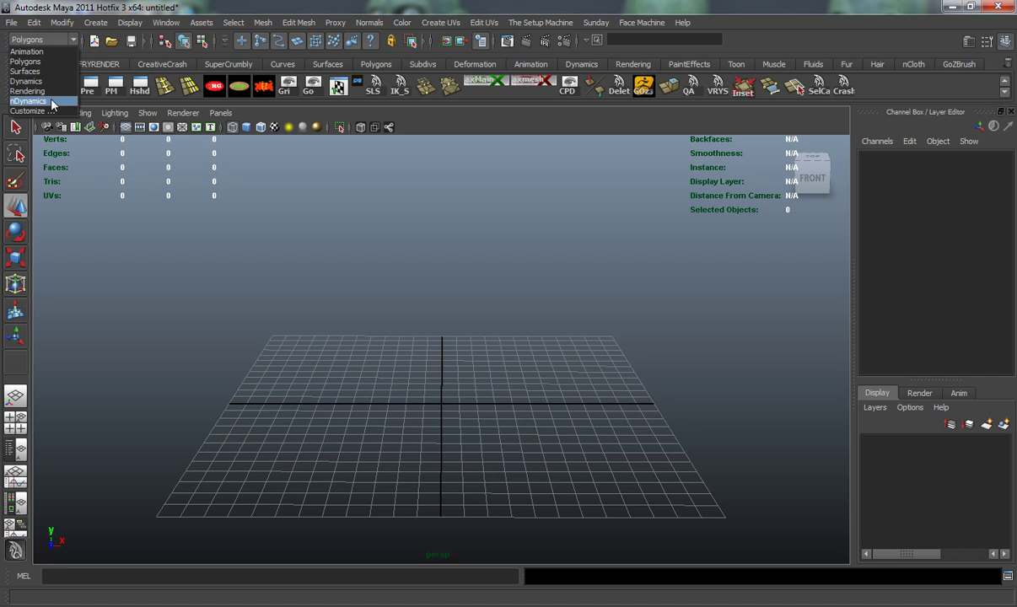
{"action": "left_click", "coordinate": [27, 52]}
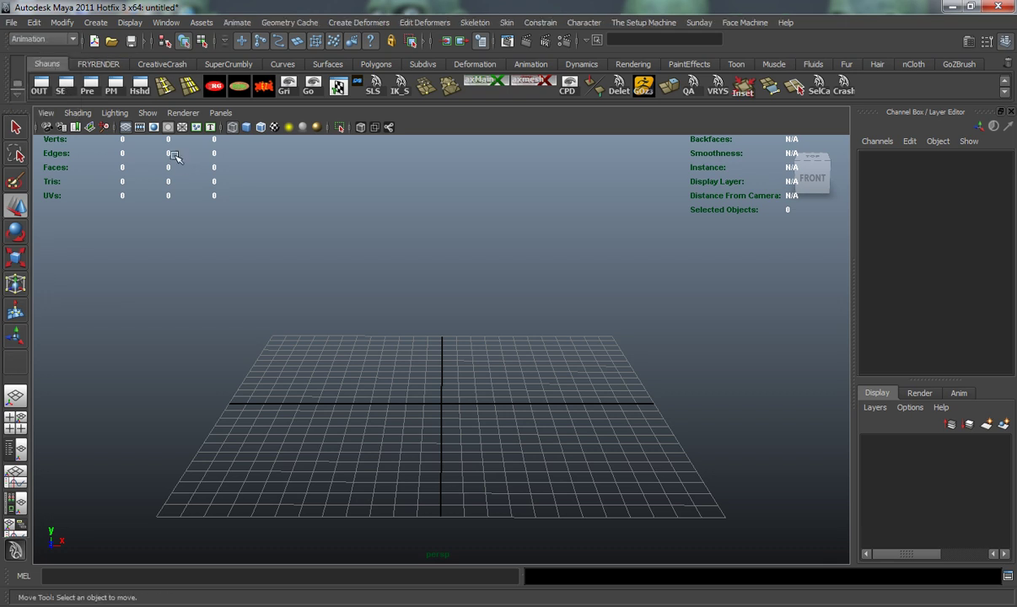
{"action": "left_click", "coordinate": [50, 37]}
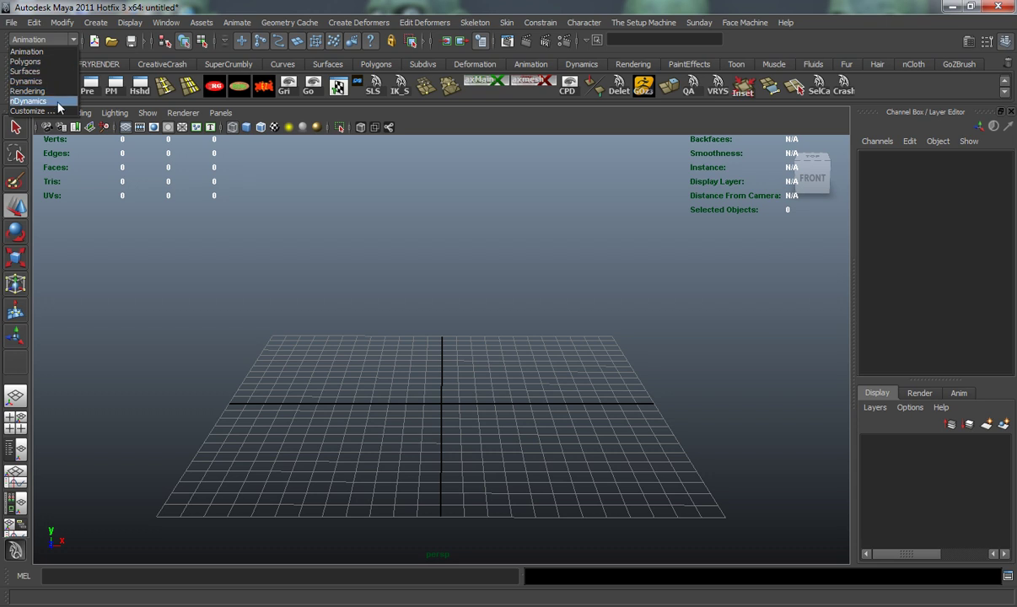
{"action": "left_click", "coordinate": [163, 256]}
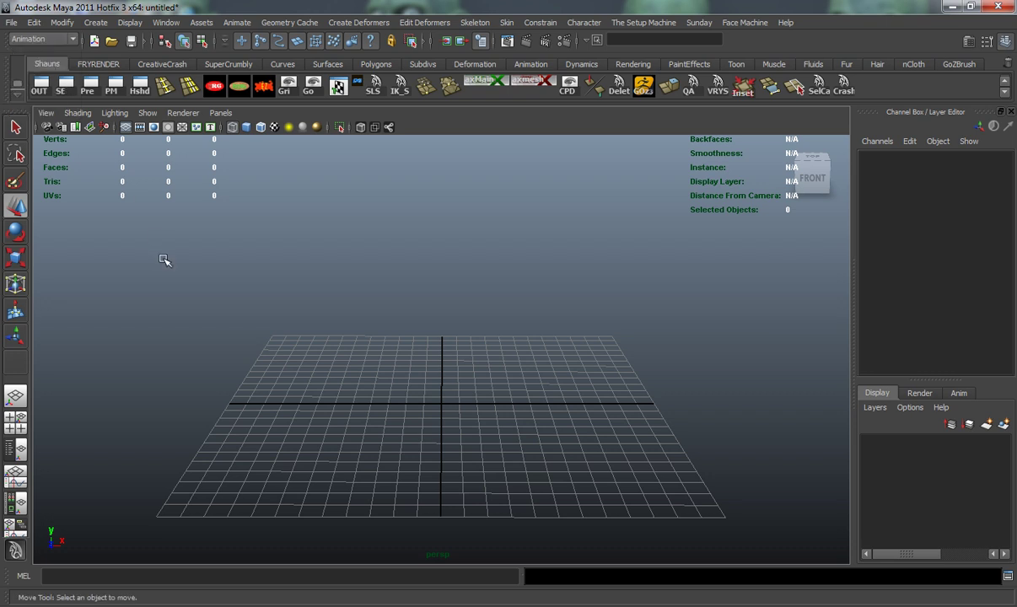
{"action": "left_click_drag", "start_coordinate": [201, 285], "coordinate": [218, 300], "text": "alt"}
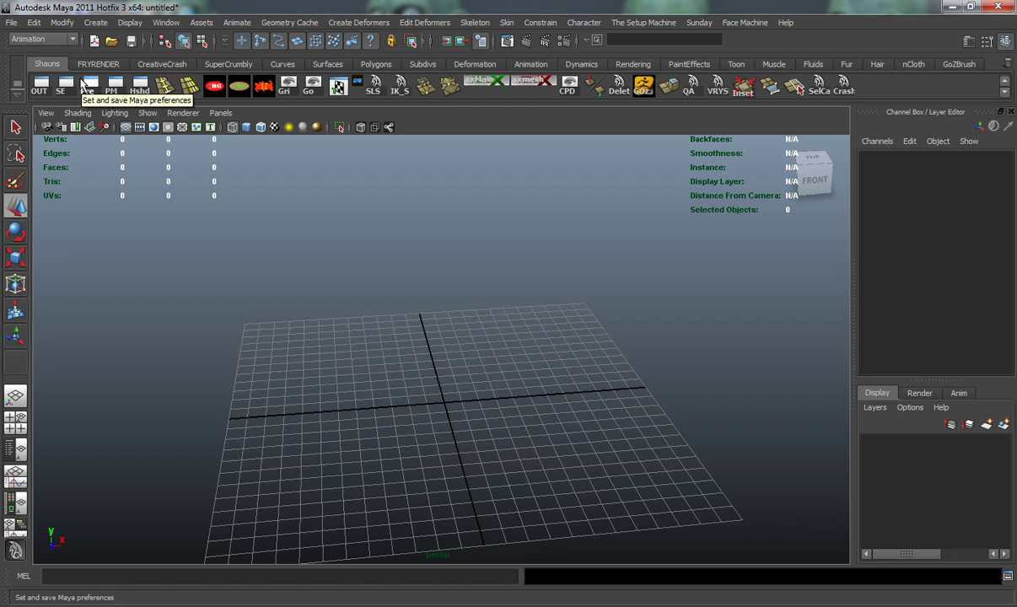
Switch the menu set back to Polygons.
{"action": "key", "text": "F3"}
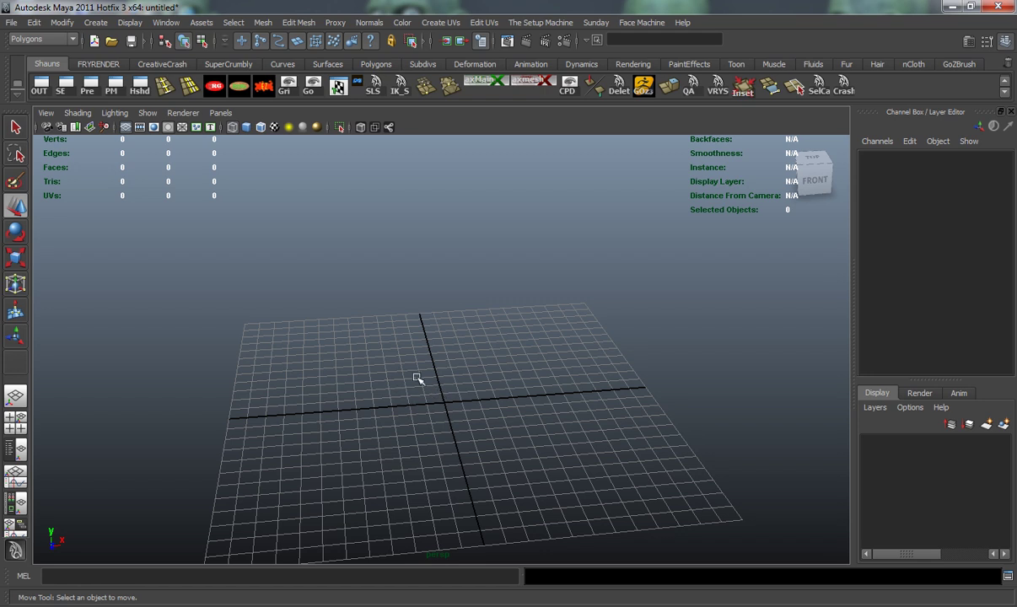
{"action": "left_click_drag", "start_coordinate": [389, 385], "coordinate": [329, 392], "text": "alt"}
{"action": "left_click", "coordinate": [784, 141]}
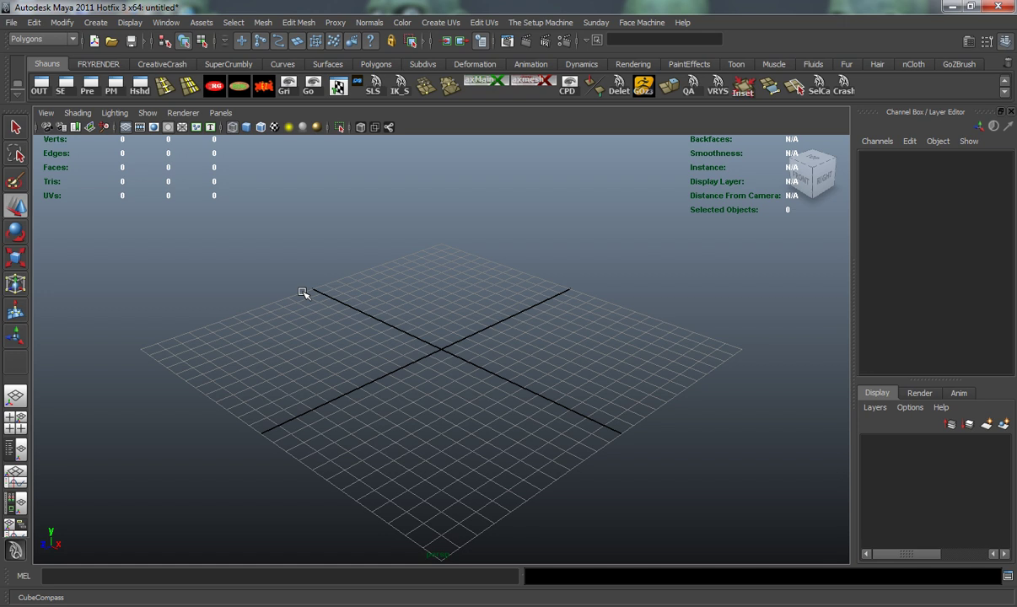
Start a new project named StopWatch and fill its project locations with the default folders.
{"action": "left_click", "coordinate": [12, 23]}
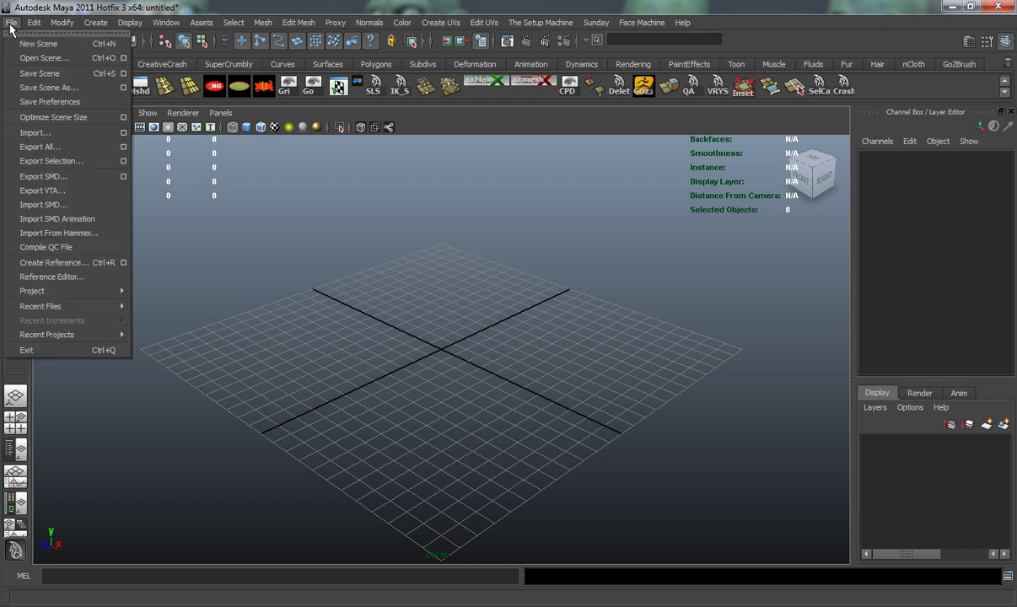
{"action": "mouse_move", "coordinate": [69, 291]}
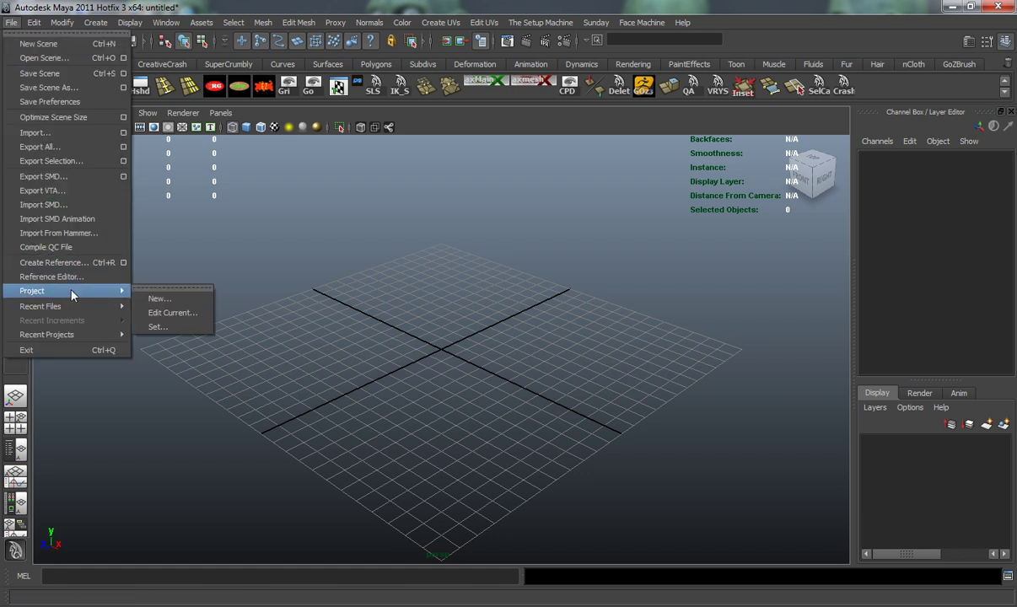
{"action": "left_click", "coordinate": [158, 298]}
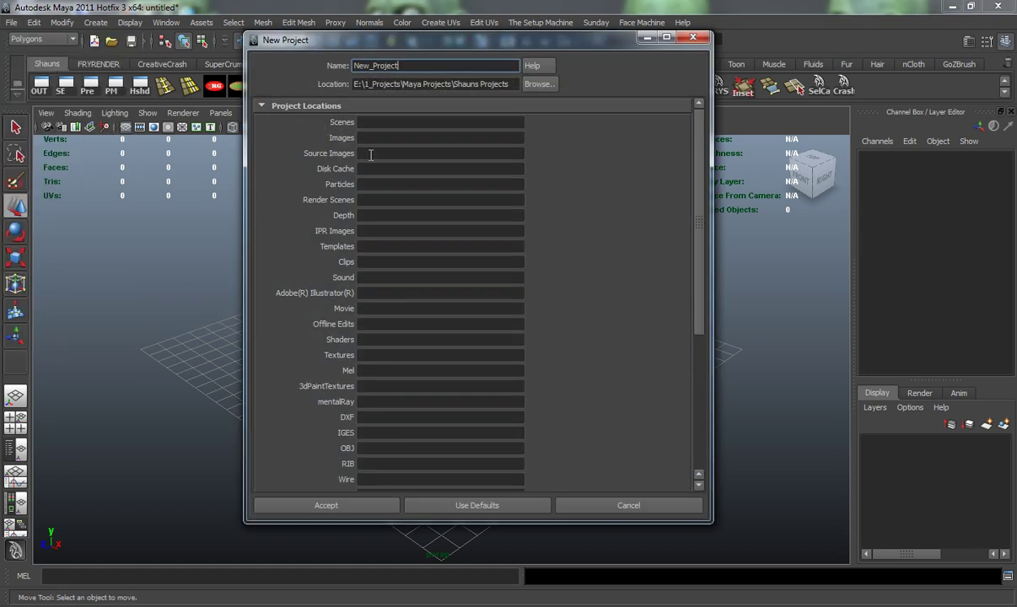
{"action": "double_click", "coordinate": [418, 65]}
{"action": "type", "text": "StopWatch"}
{"action": "left_click", "coordinate": [452, 505]}
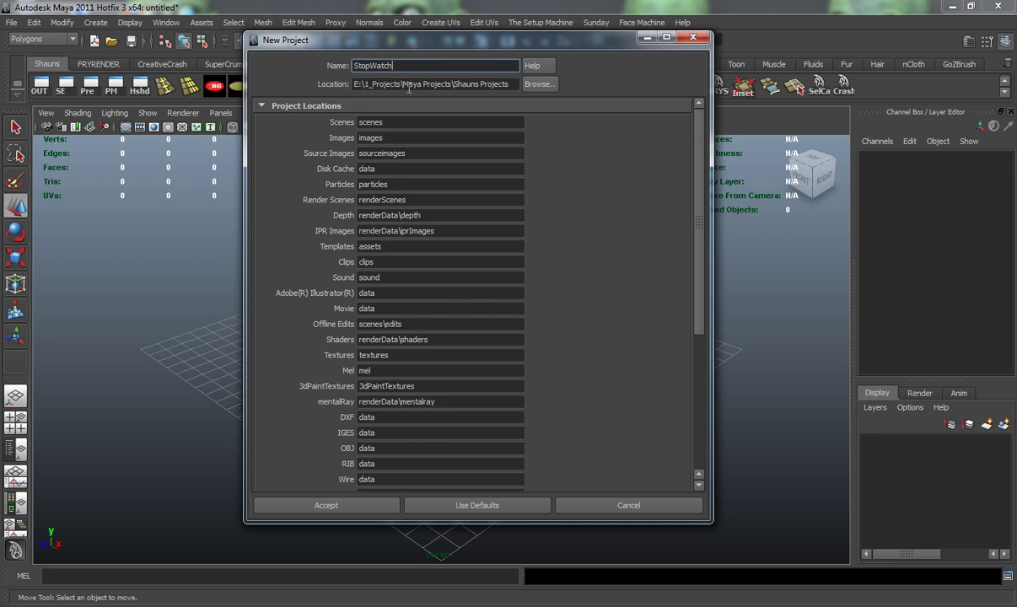
Set the new project's location to the CgTuts folder and create the project.
{"action": "left_click", "coordinate": [536, 84]}
{"action": "left_click", "coordinate": [276, 109]}
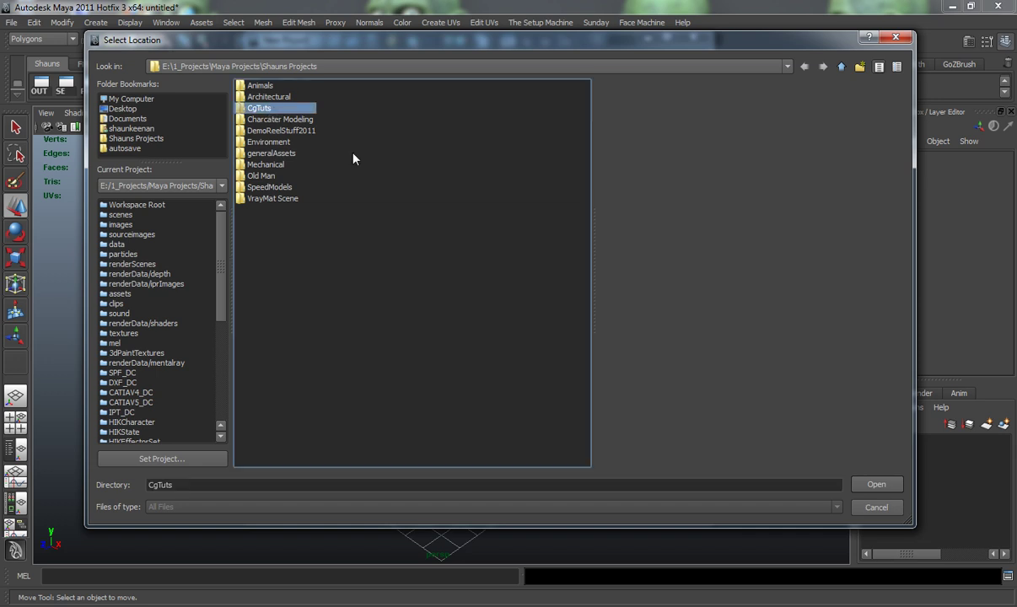
{"action": "left_click", "coordinate": [876, 485]}
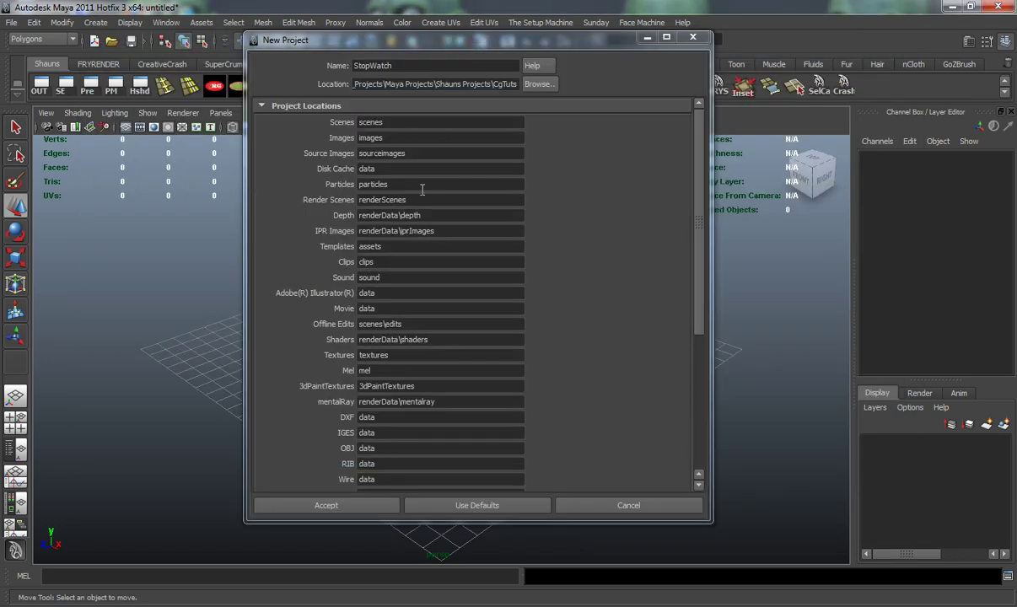
{"action": "left_click", "coordinate": [369, 510]}
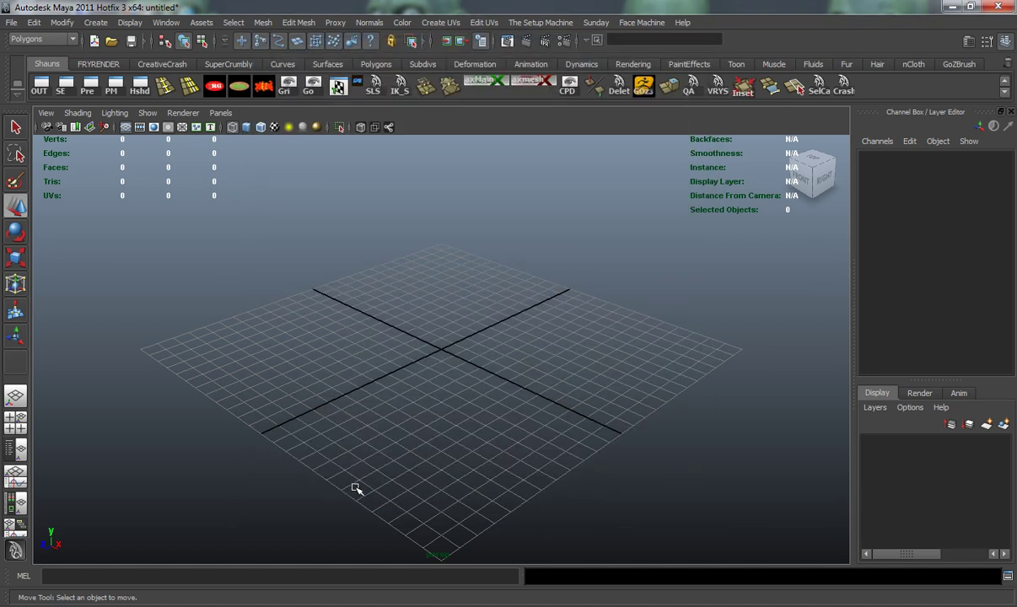
Switch to Windows Explorer, open the StopWatch project folder and examine its subfolders as large icons.
{"action": "left_click_drag", "start_coordinate": [268, 365], "coordinate": [261, 600], "text": "alt"}
{"action": "left_click", "coordinate": [253, 600]}
{"action": "double_click", "coordinate": [232, 145]}
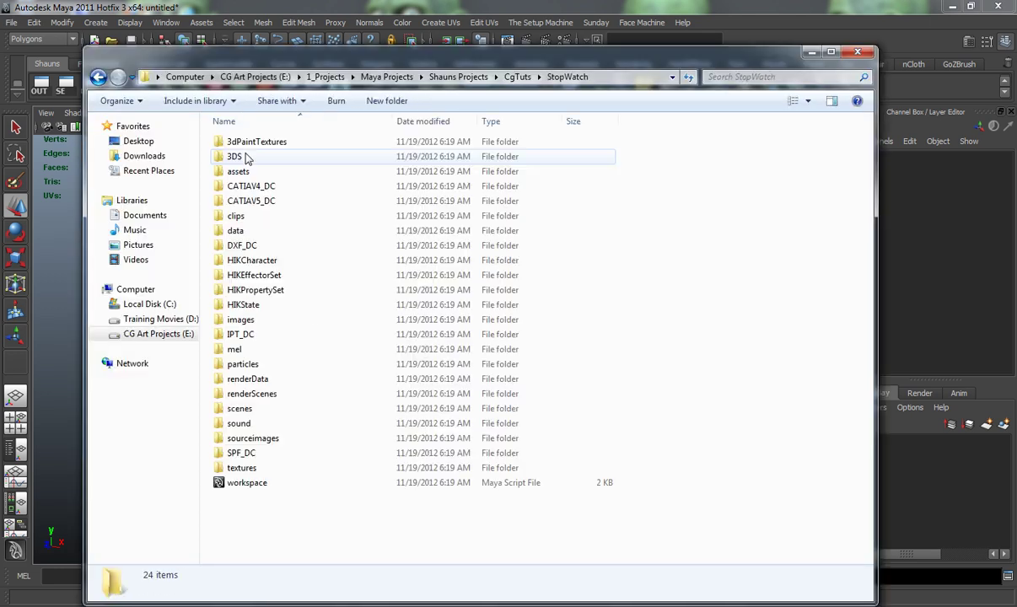
{"action": "scroll", "coordinate": [316, 510], "scroll_direction": "up", "scroll_amount": 5, "text": "ctrl"}
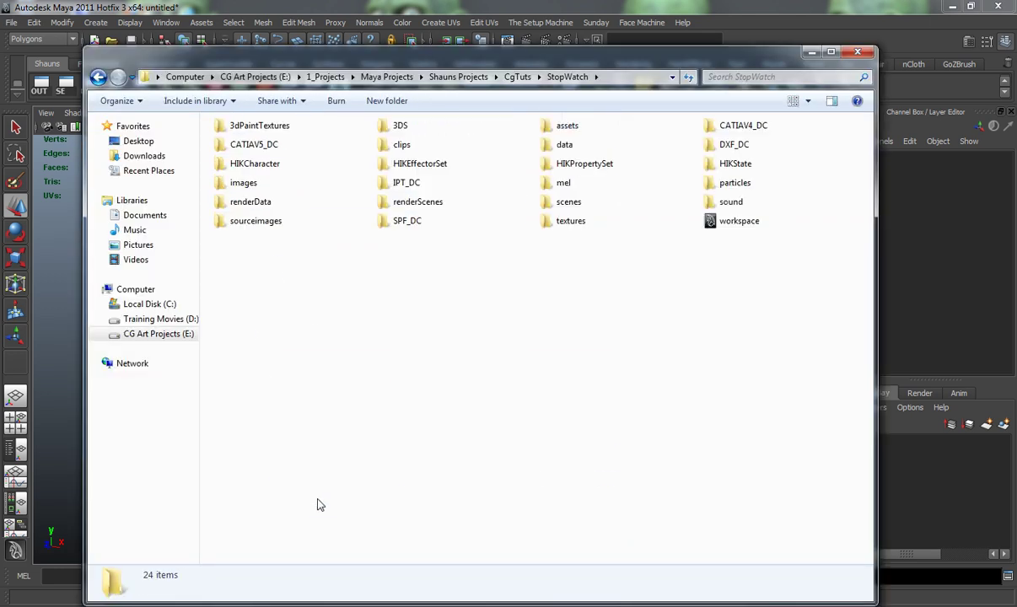
{"action": "scroll", "coordinate": [425, 349], "scroll_direction": "up", "scroll_amount": 1, "text": "ctrl"}
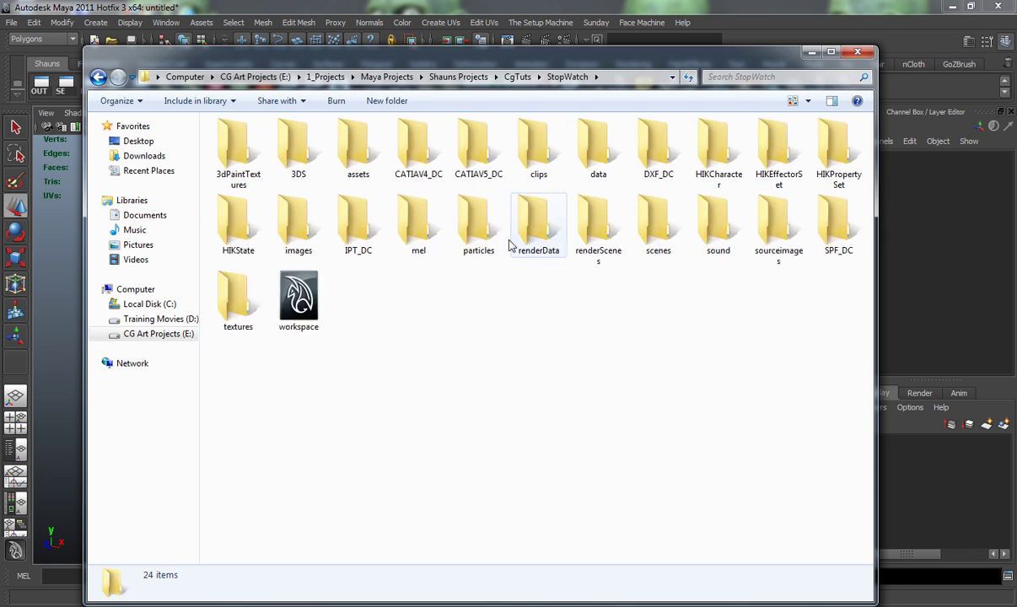
{"action": "left_click_drag", "start_coordinate": [551, 56], "coordinate": [546, 26]}
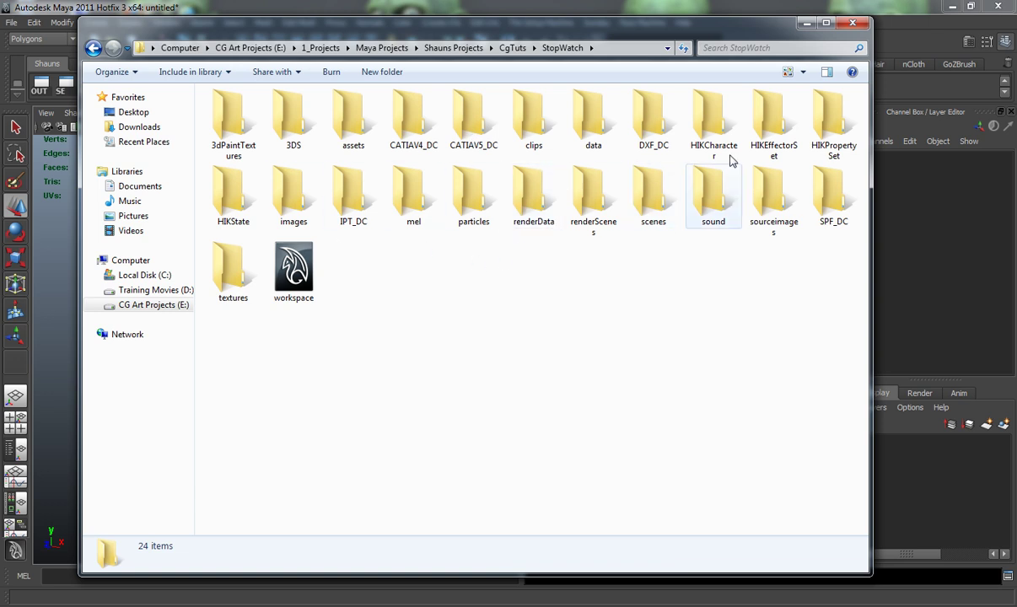
{"action": "left_click", "coordinate": [852, 24]}
{"action": "left_click_drag", "start_coordinate": [371, 299], "coordinate": [427, 306], "text": "alt"}
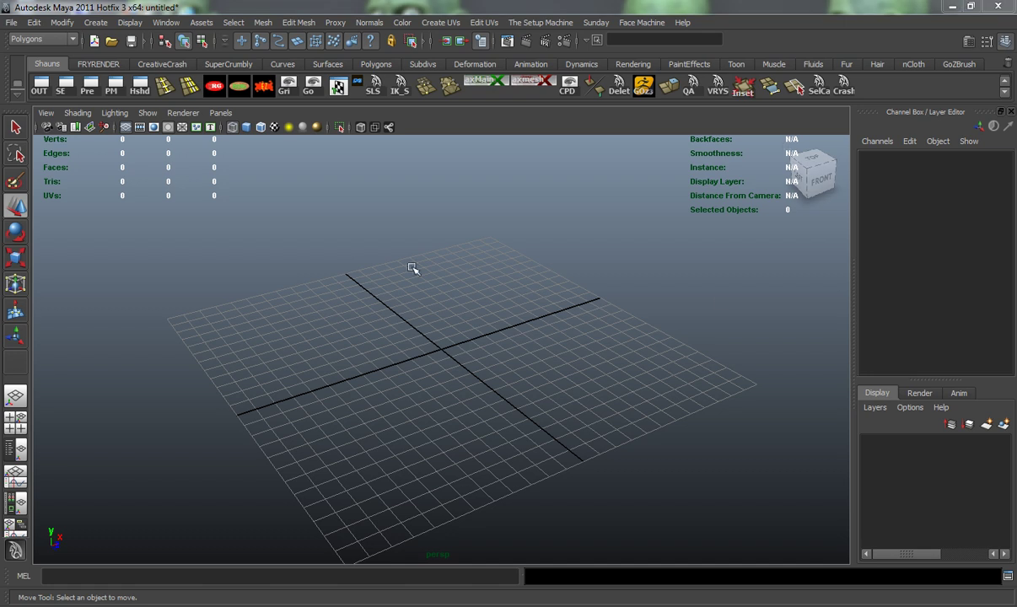
{"action": "left_click_drag", "start_coordinate": [275, 287], "coordinate": [377, 295], "text": "alt"}
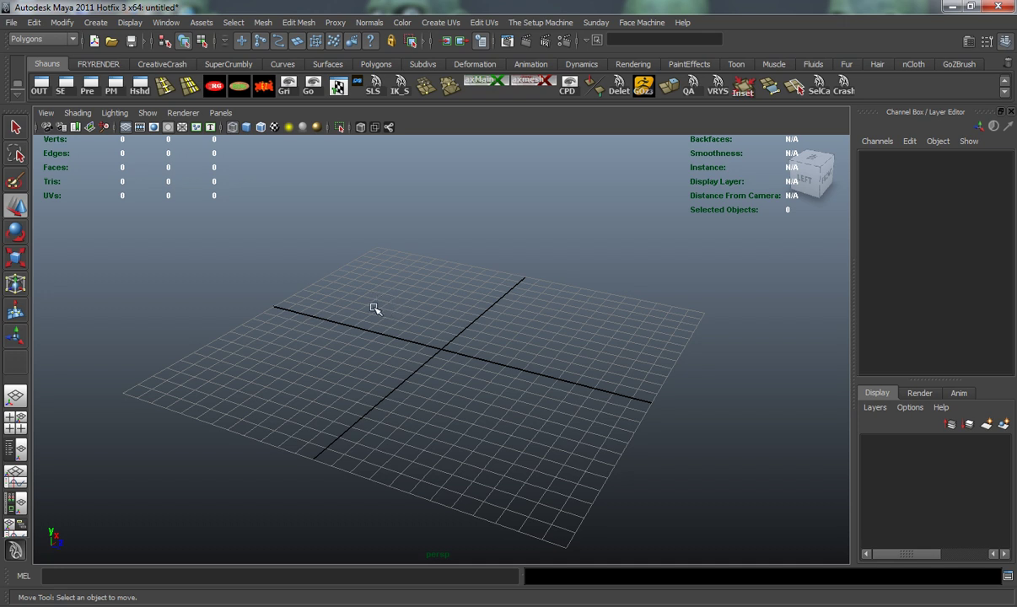
{"action": "left_click_drag", "start_coordinate": [424, 302], "coordinate": [390, 298], "text": "alt"}
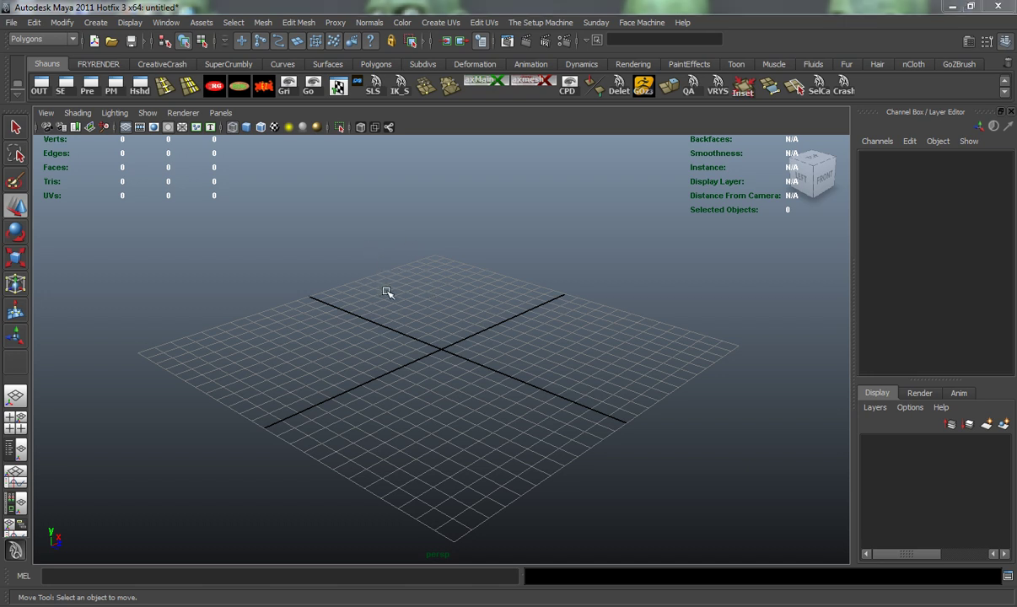
Import stopwatch.png from the project's sourceimages folder as an image plane in the front view.
{"action": "key", "text": "space"}
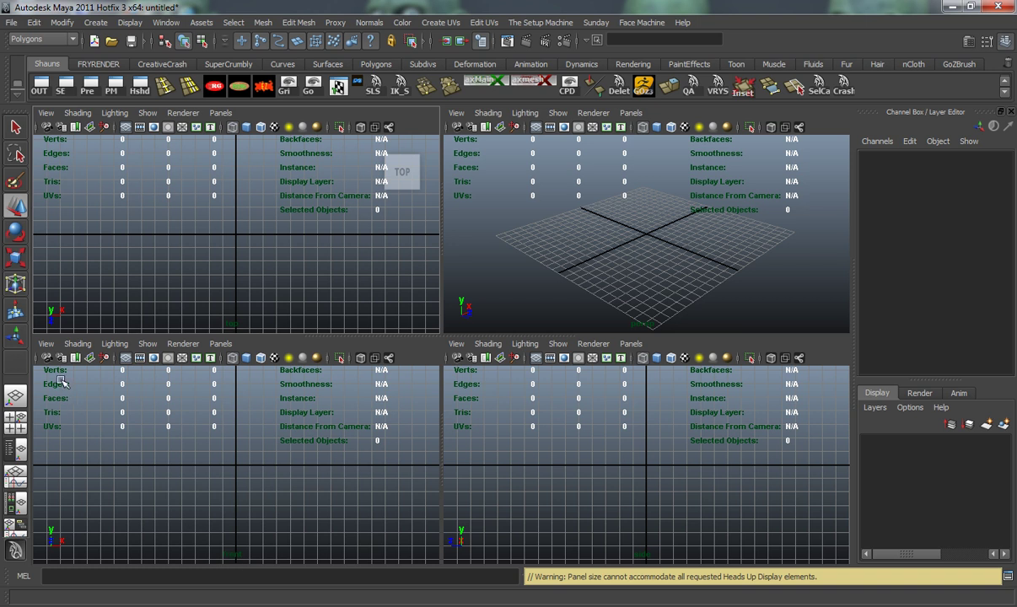
{"action": "left_click", "coordinate": [46, 344]}
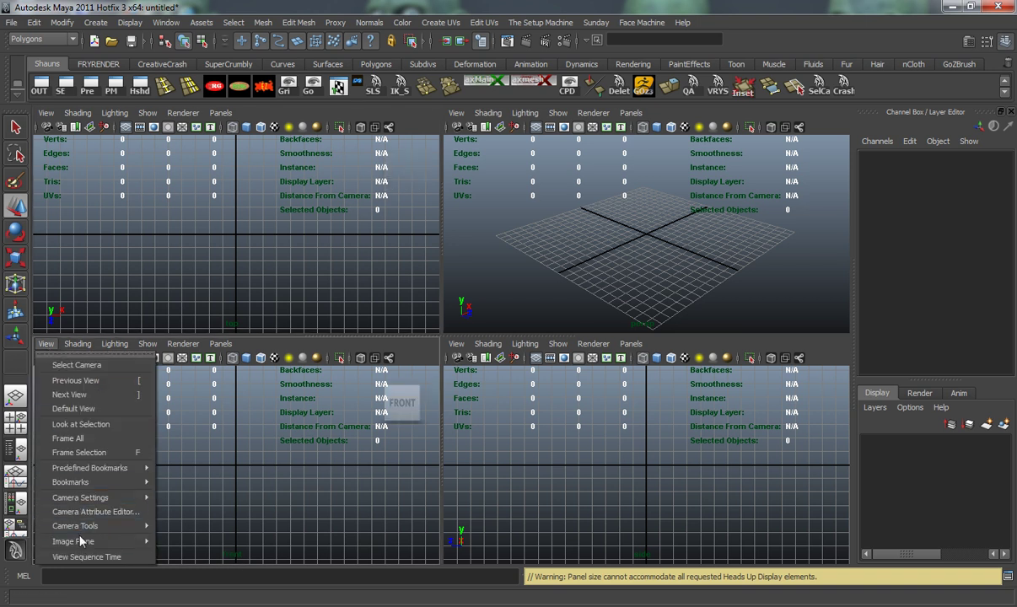
{"action": "mouse_move", "coordinate": [81, 544]}
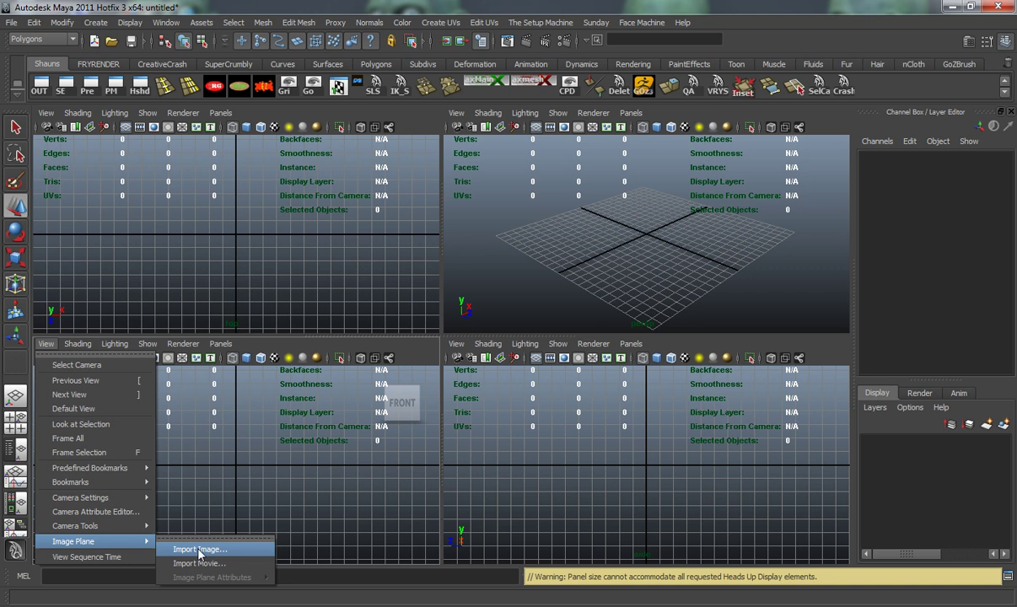
{"action": "left_click", "coordinate": [199, 549]}
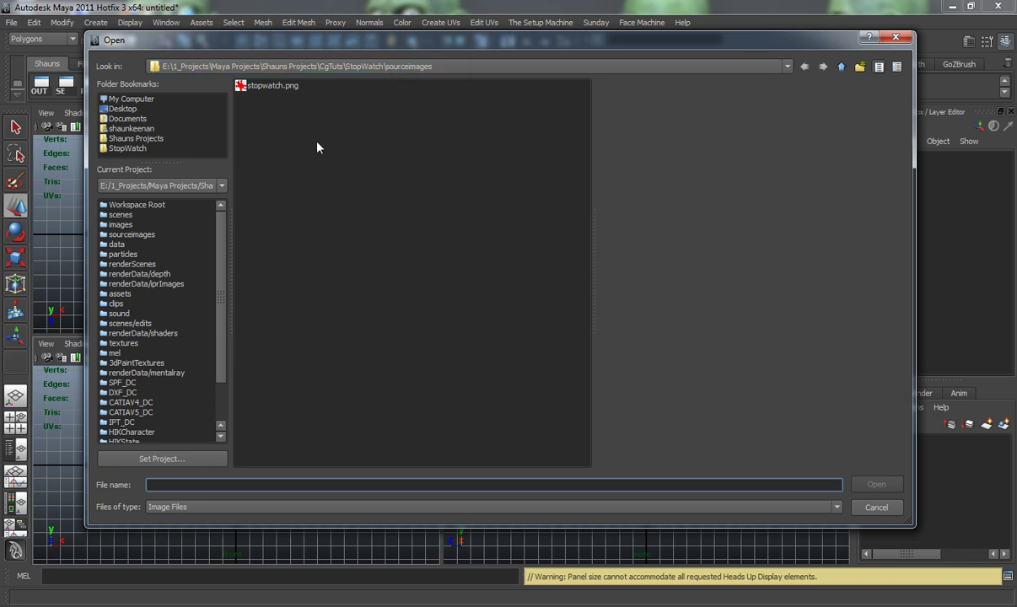
{"action": "double_click", "coordinate": [268, 86]}
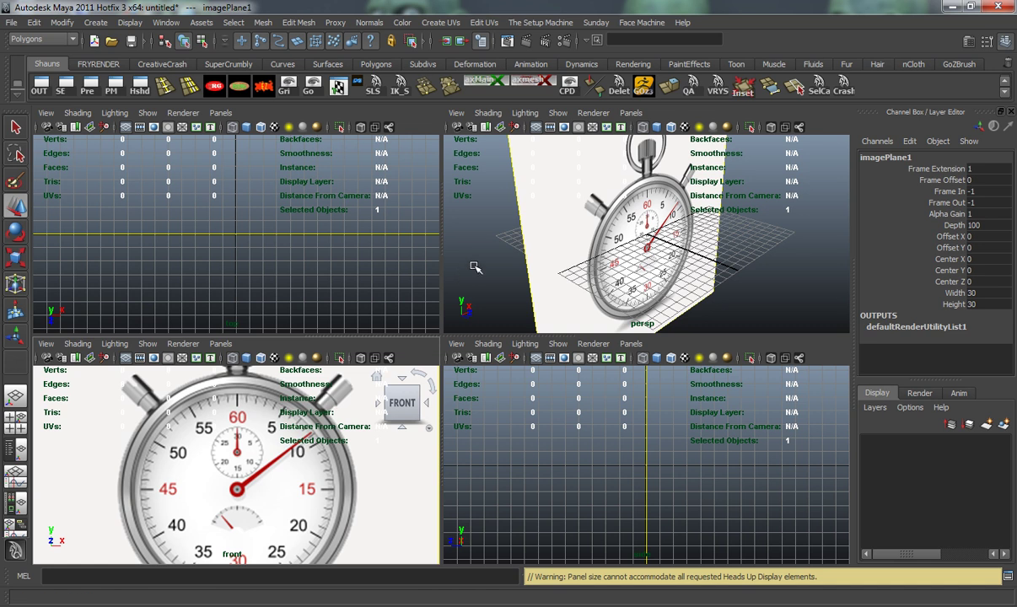
{"action": "left_click_drag", "start_coordinate": [540, 246], "coordinate": [643, 235], "text": "alt"}
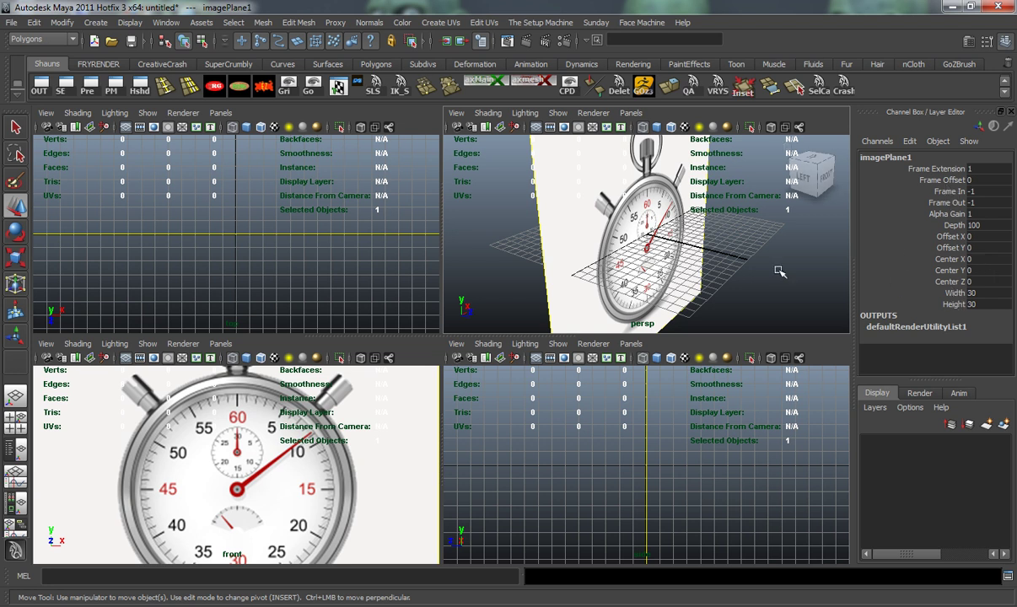
{"action": "left_click", "coordinate": [709, 250]}
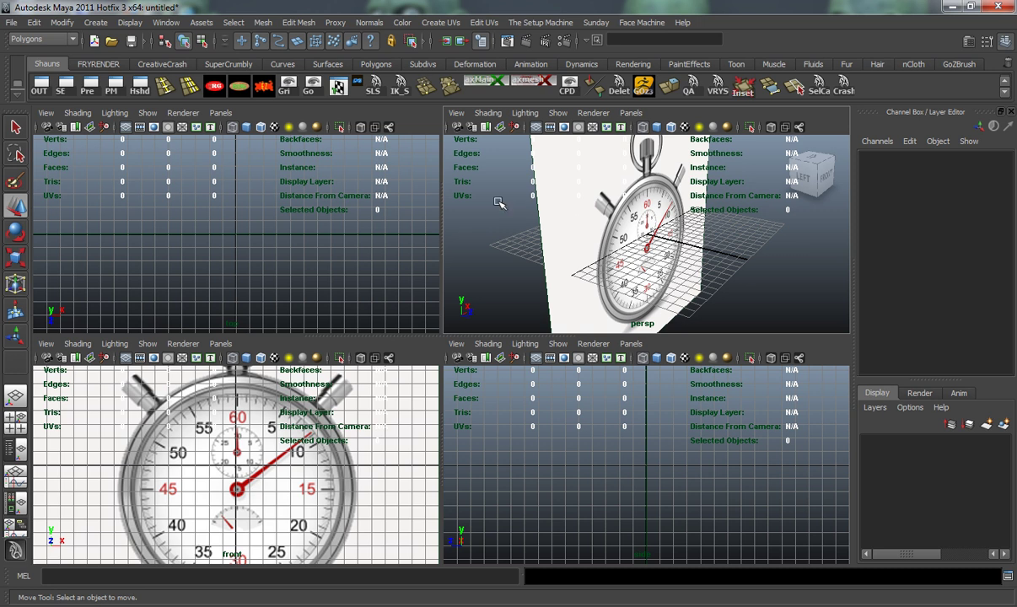
Open the front view's image plane attributes and rename the image plane to stopwatchImage.
{"action": "left_click", "coordinate": [46, 348]}
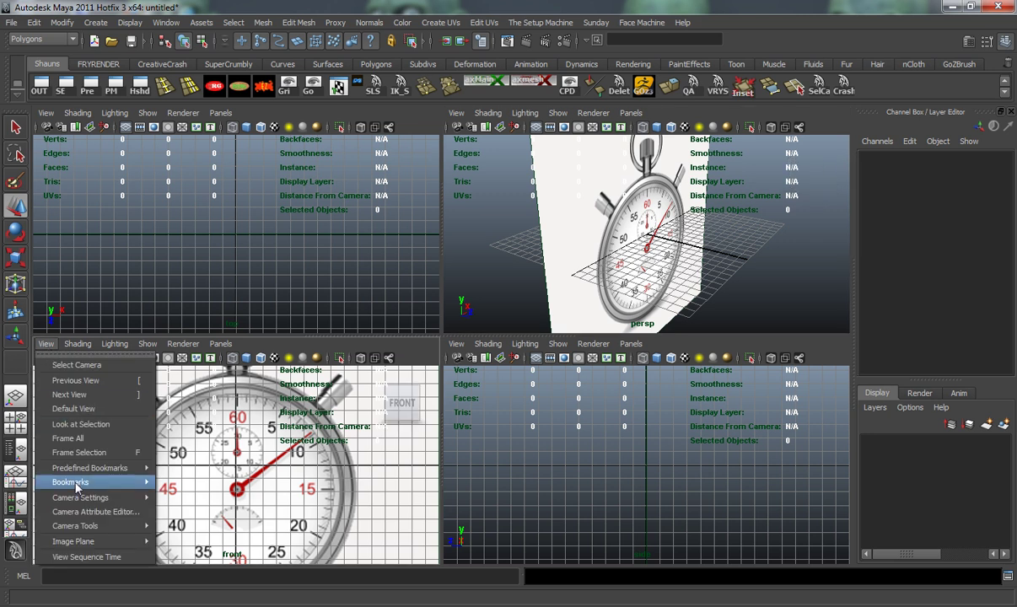
{"action": "mouse_move", "coordinate": [133, 544]}
{"action": "mouse_move", "coordinate": [220, 577]}
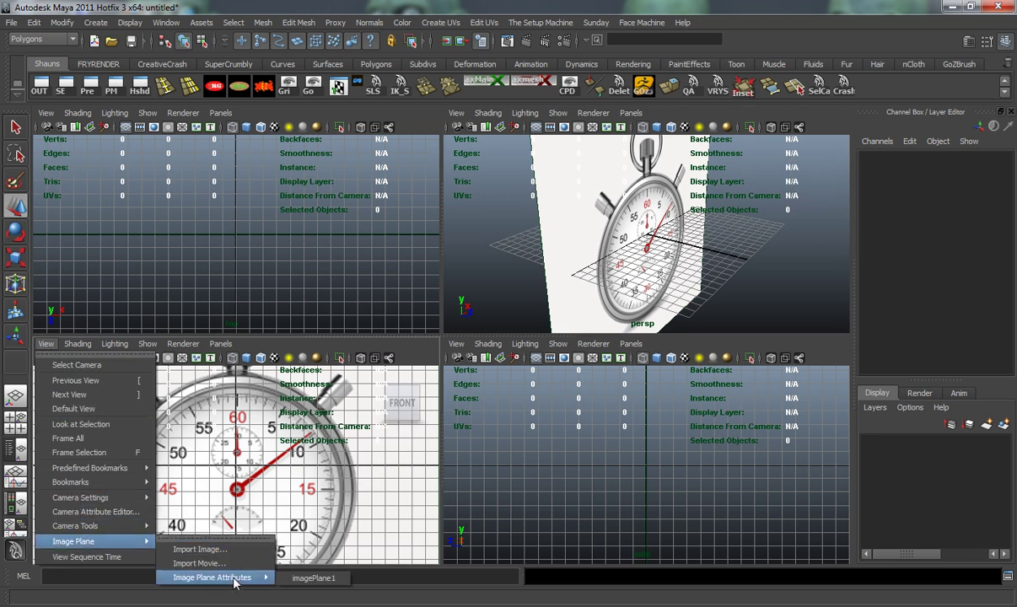
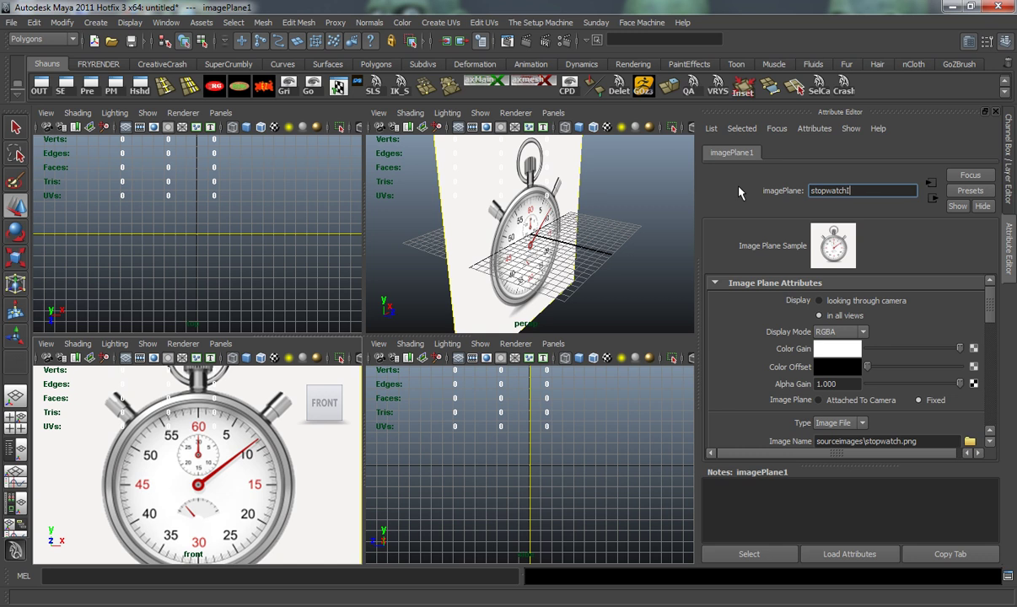
{"action": "type", "text": "age"}
{"action": "key", "text": "Return"}
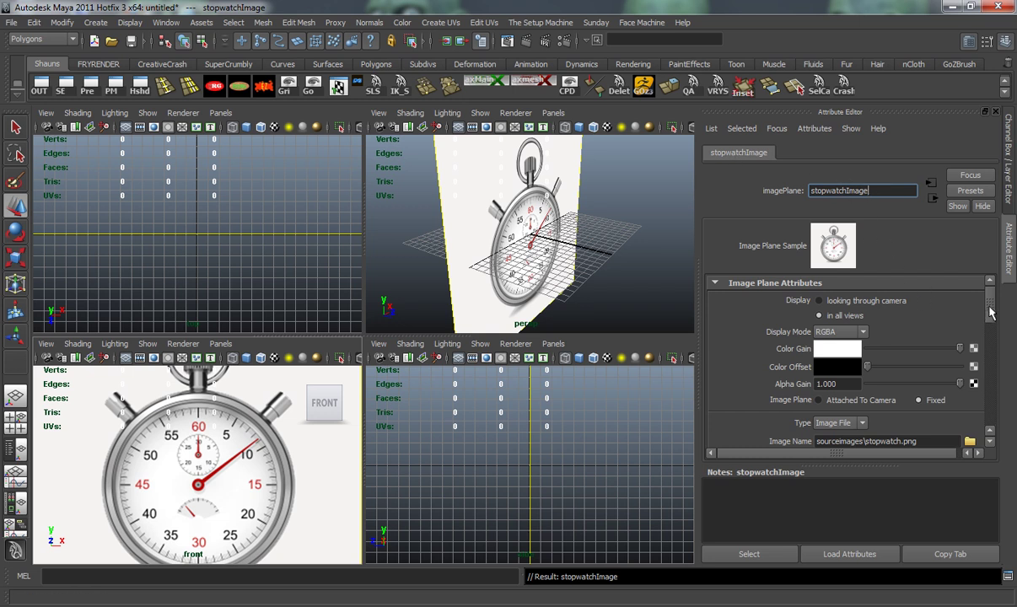
Try a light grey Color Offset on the stopwatch image plane, then return it to black.
{"action": "scroll", "coordinate": [991, 312], "scroll_direction": "down", "scroll_amount": 2}
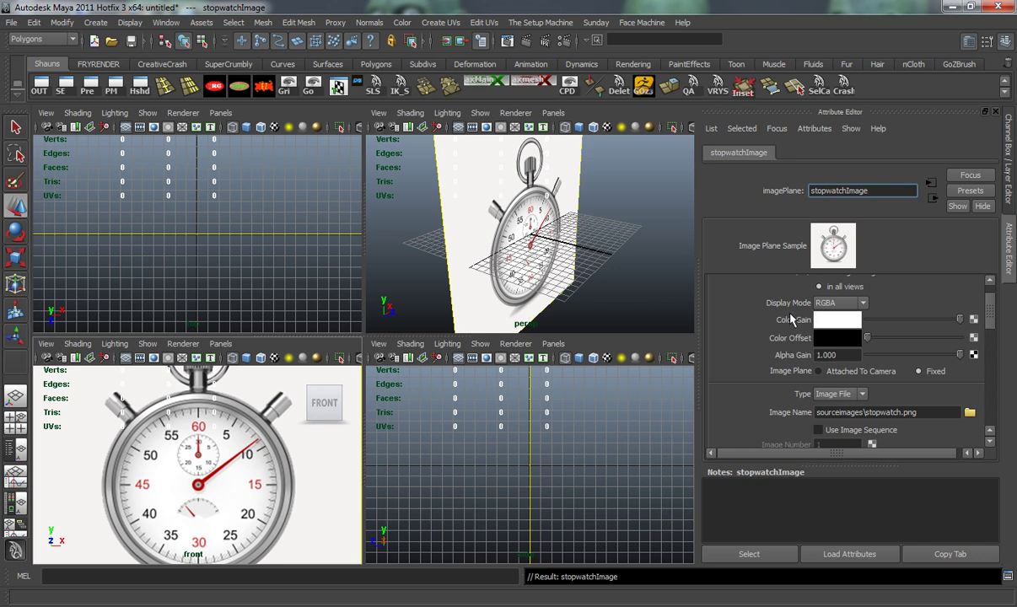
{"action": "mouse_move", "coordinate": [919, 346]}
{"action": "left_mouse_down"}
{"action": "mouse_move", "coordinate": [932, 346]}
{"action": "mouse_move", "coordinate": [929, 337]}
{"action": "left_mouse_up"}
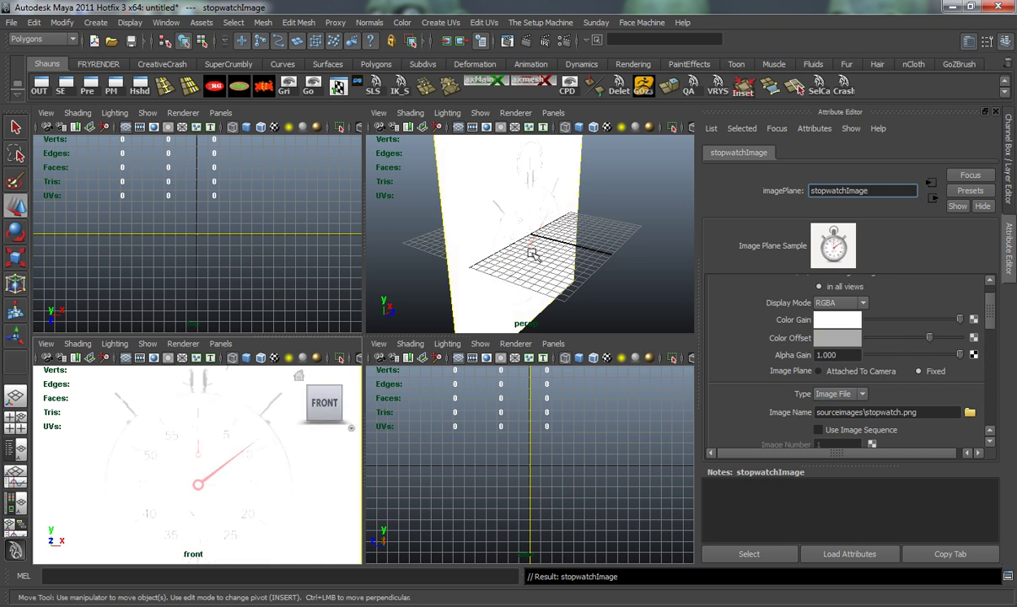
{"action": "left_click_drag", "start_coordinate": [931, 340], "coordinate": [851, 345]}
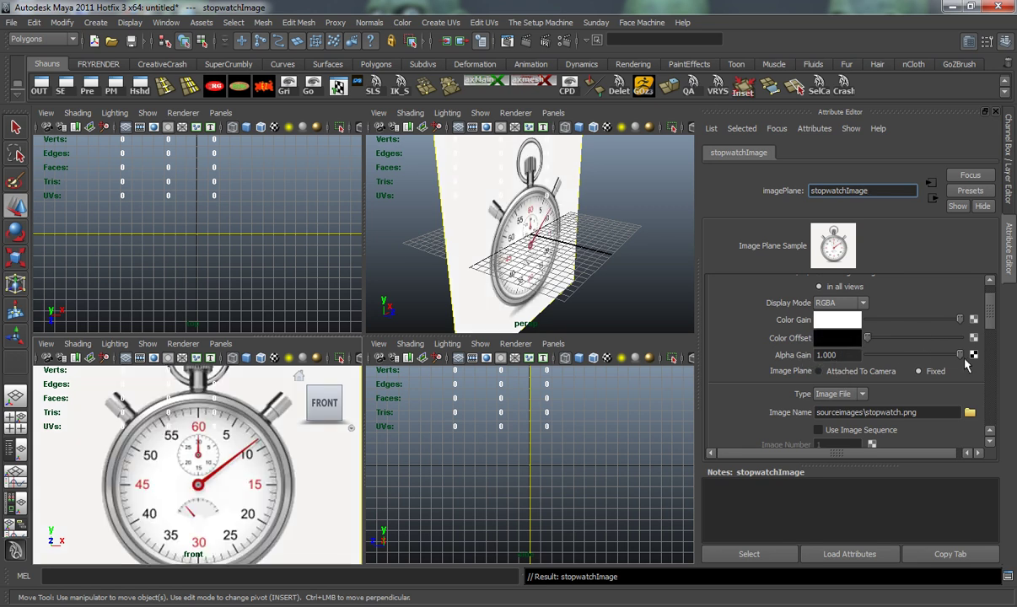
Try a lower Alpha Gain on the stopwatch image plane, then return it to 1.
{"action": "left_click_drag", "start_coordinate": [960, 355], "coordinate": [868, 360]}
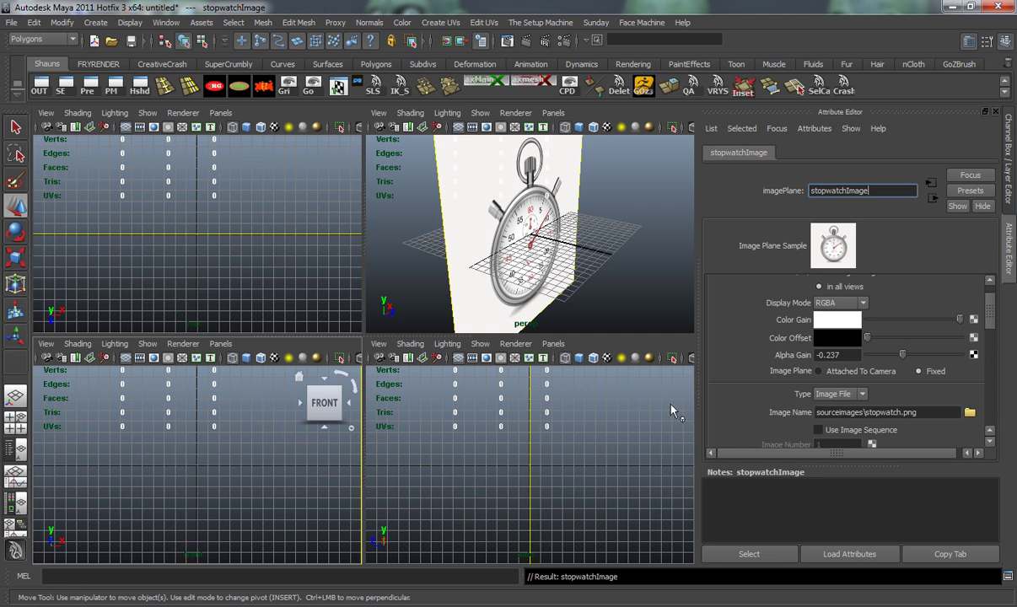
{"action": "left_click_drag", "start_coordinate": [902, 355], "coordinate": [973, 358]}
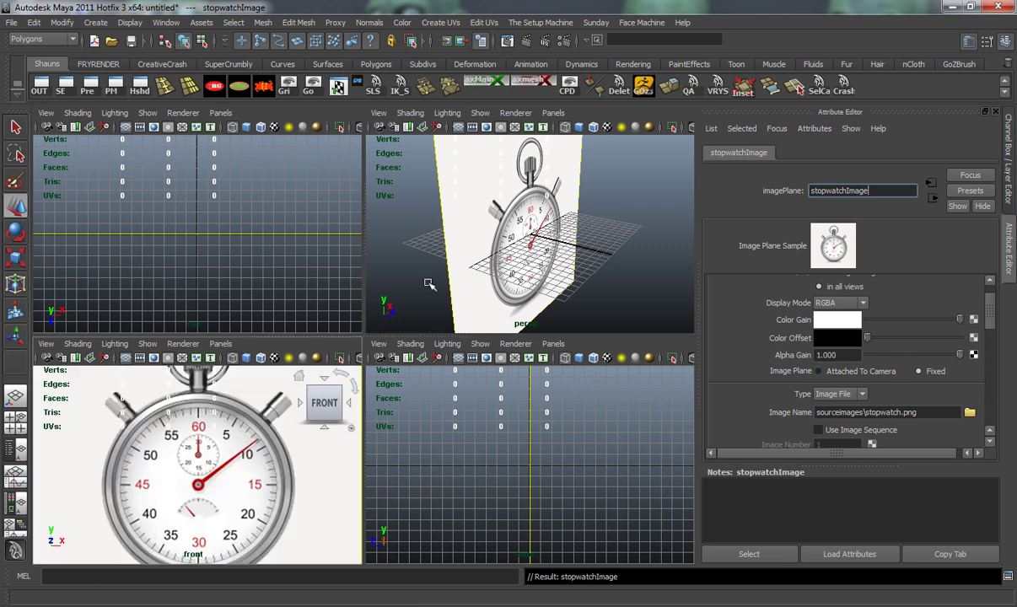
Move the stopwatch image plane behind the grid by setting its Center Z to -25, then deselect it.
{"action": "left_click_drag", "start_coordinate": [995, 318], "coordinate": [991, 405]}
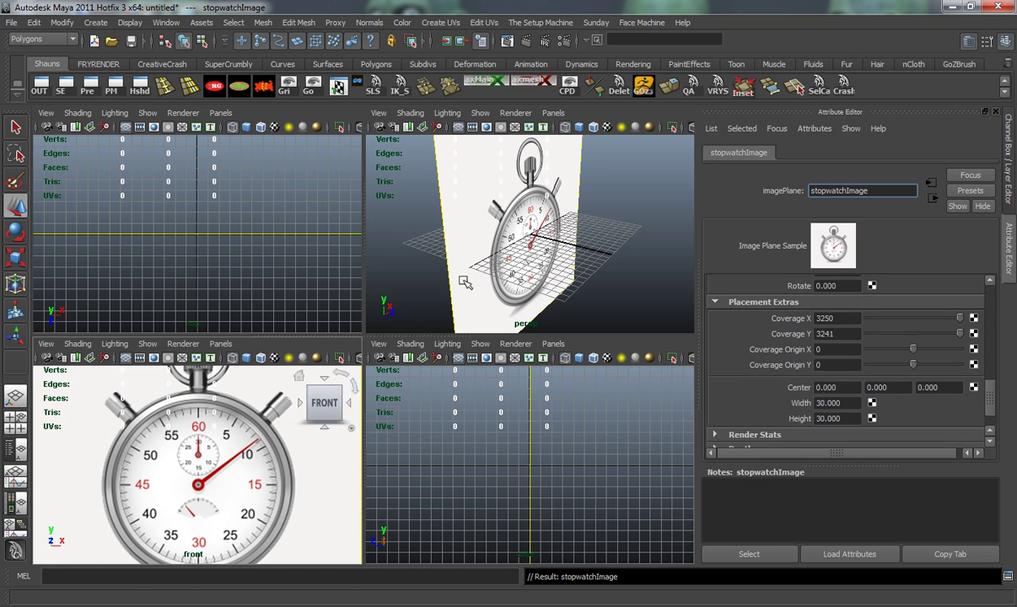
{"action": "left_click", "coordinate": [649, 166]}
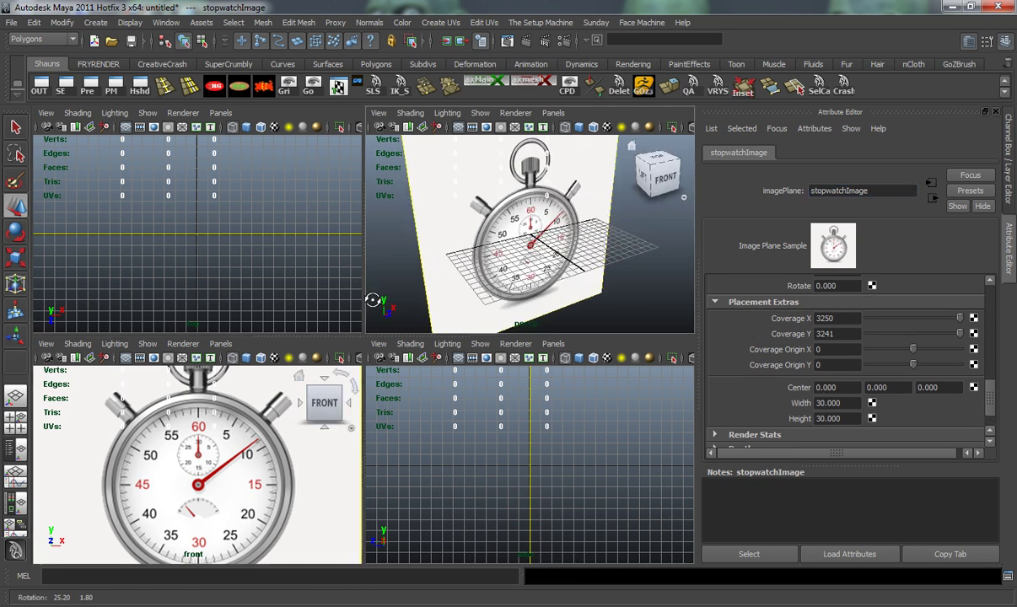
{"action": "left_click", "coordinate": [631, 145]}
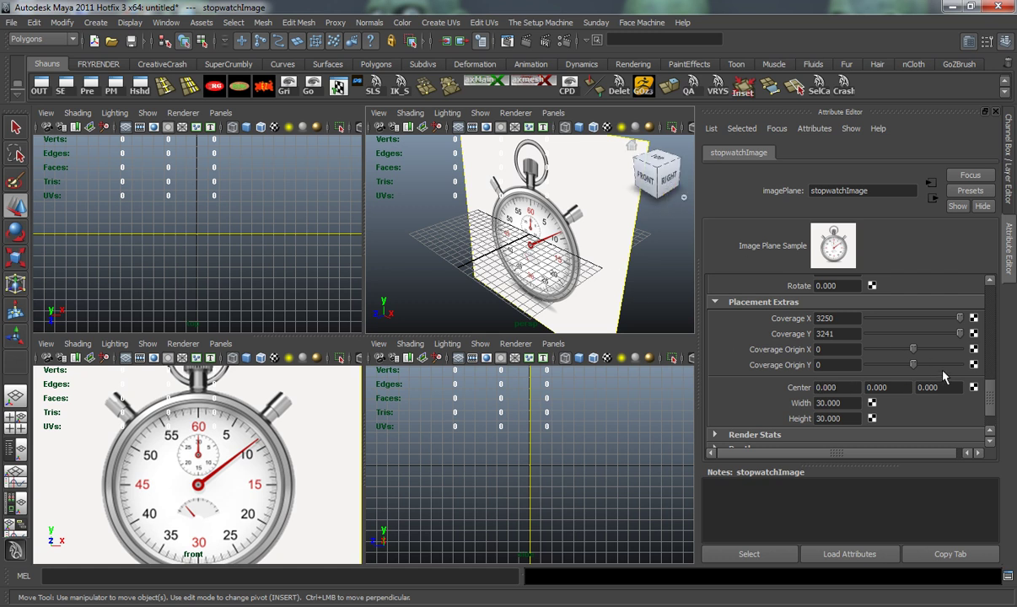
{"action": "left_click_drag", "start_coordinate": [947, 387], "coordinate": [822, 384], "text": "ctrl"}
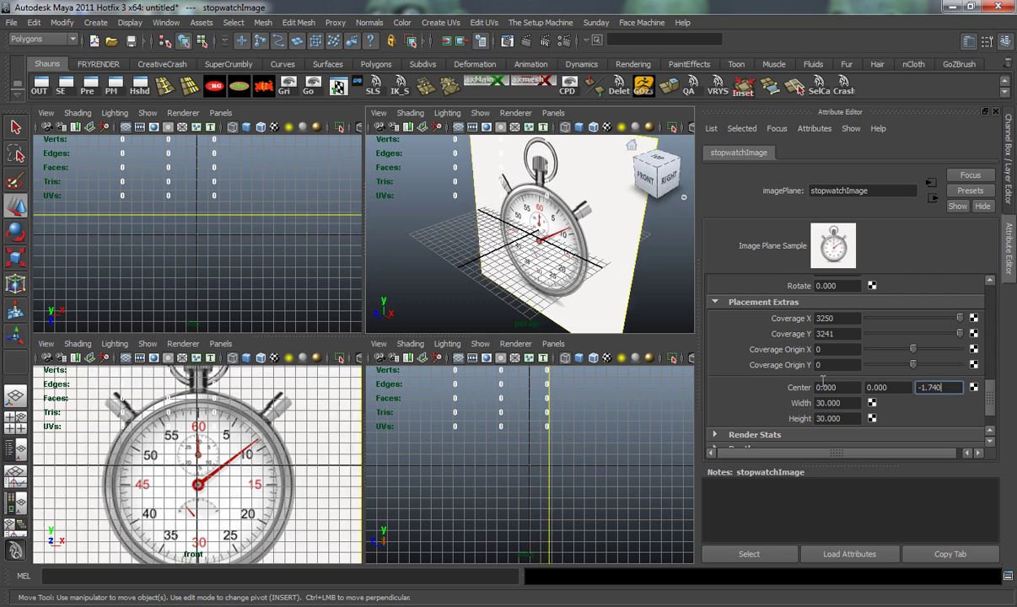
{"action": "left_click_drag", "start_coordinate": [925, 387], "coordinate": [870, 404], "text": "ctrl"}
{"action": "left_click", "coordinate": [952, 388]}
{"action": "type", "text": "-"}
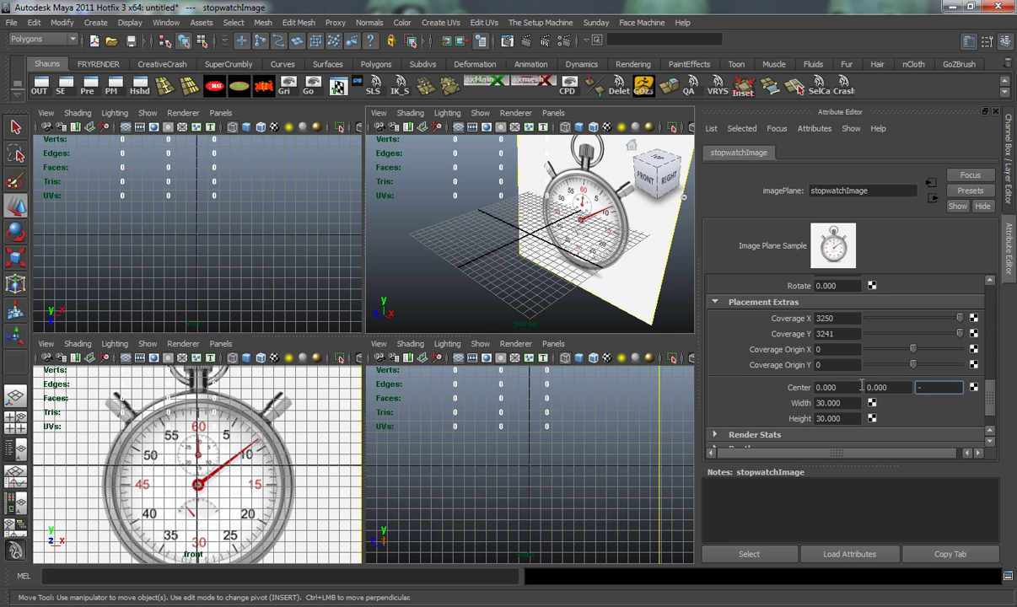
{"action": "type", "text": "25"}
{"action": "key", "text": "Return"}
{"action": "mouse_move", "coordinate": [624, 215]}
{"action": "left_mouse_down", "text": "alt"}
{"action": "mouse_move", "coordinate": [639, 214]}
{"action": "mouse_move", "coordinate": [621, 203]}
{"action": "left_mouse_up", "text": "alt"}
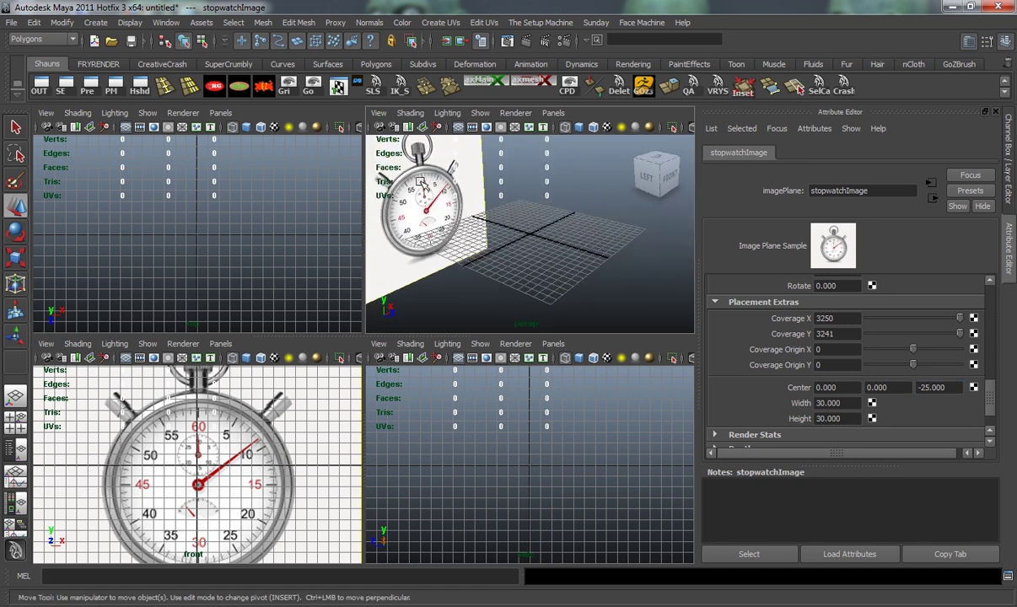
{"action": "left_click_drag", "start_coordinate": [426, 192], "coordinate": [450, 219], "text": "alt"}
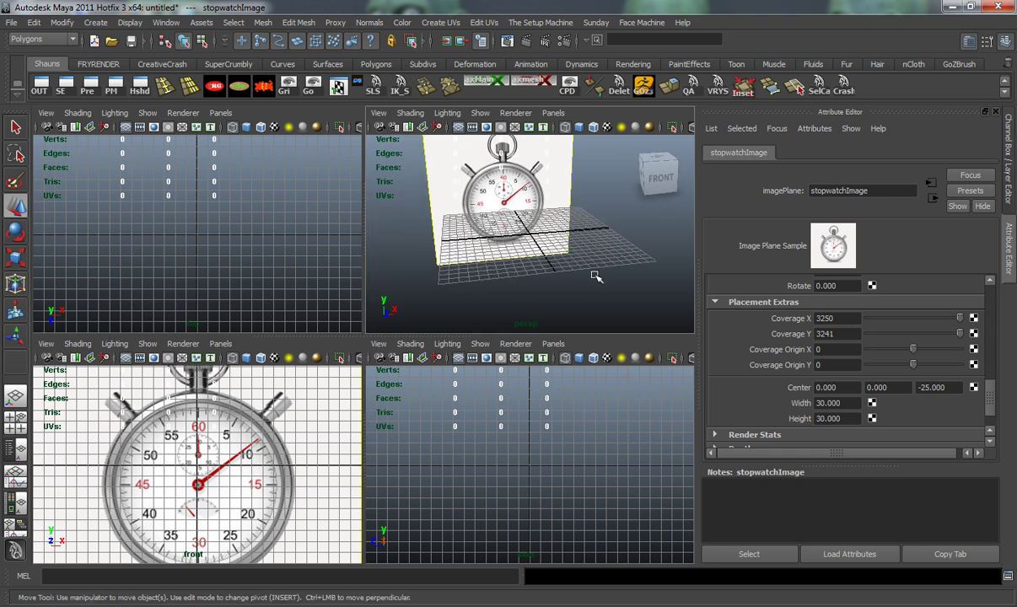
{"action": "left_click", "coordinate": [556, 259]}
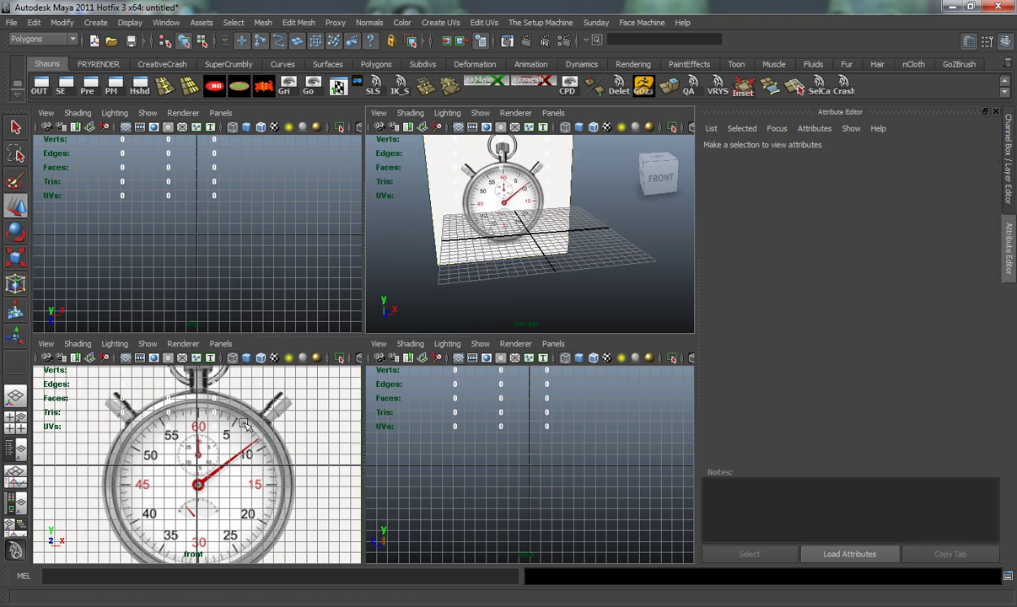
Show the front view full size and close the Attribute Editor so the Channel Box takes its place.
{"action": "key", "text": "space"}
{"action": "scroll", "coordinate": [334, 402], "scroll_direction": "down", "scroll_amount": 5}
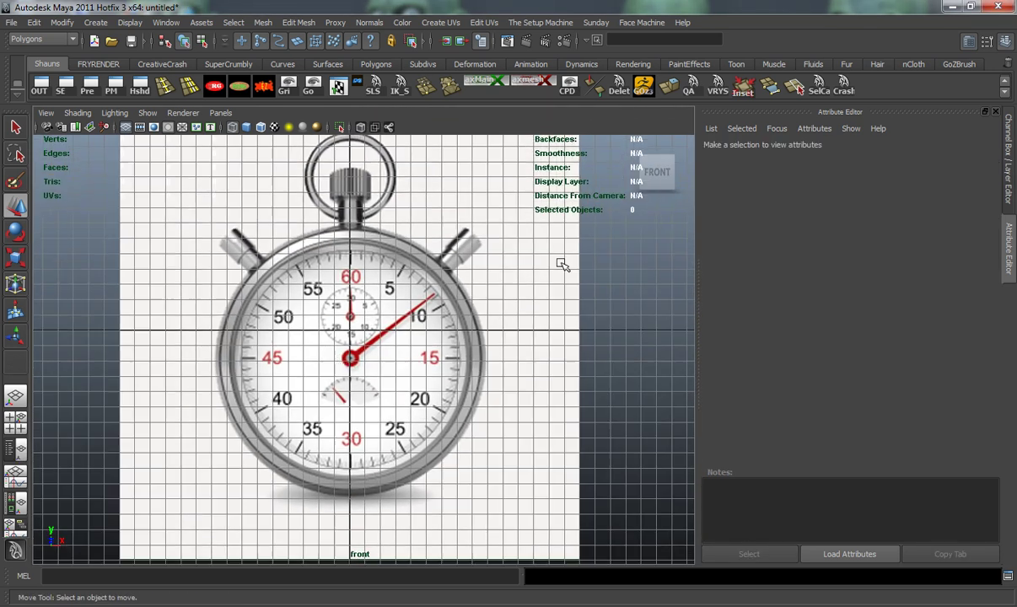
{"action": "left_click", "coordinate": [996, 113]}
{"action": "middle_click_drag", "start_coordinate": [392, 274], "coordinate": [432, 320], "text": "alt"}
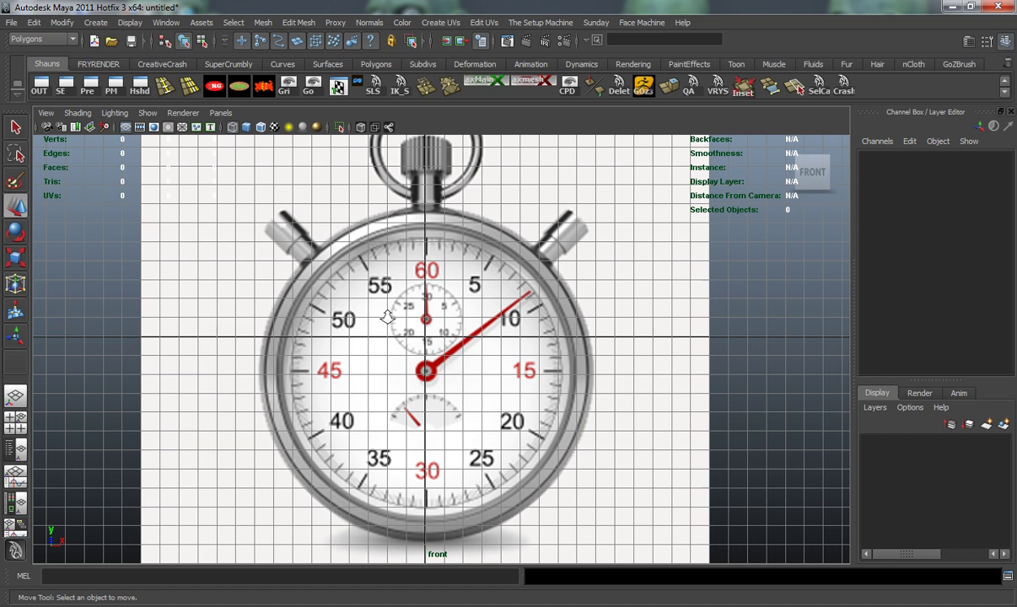
{"action": "scroll", "coordinate": [379, 326], "scroll_direction": "down", "scroll_amount": 3}
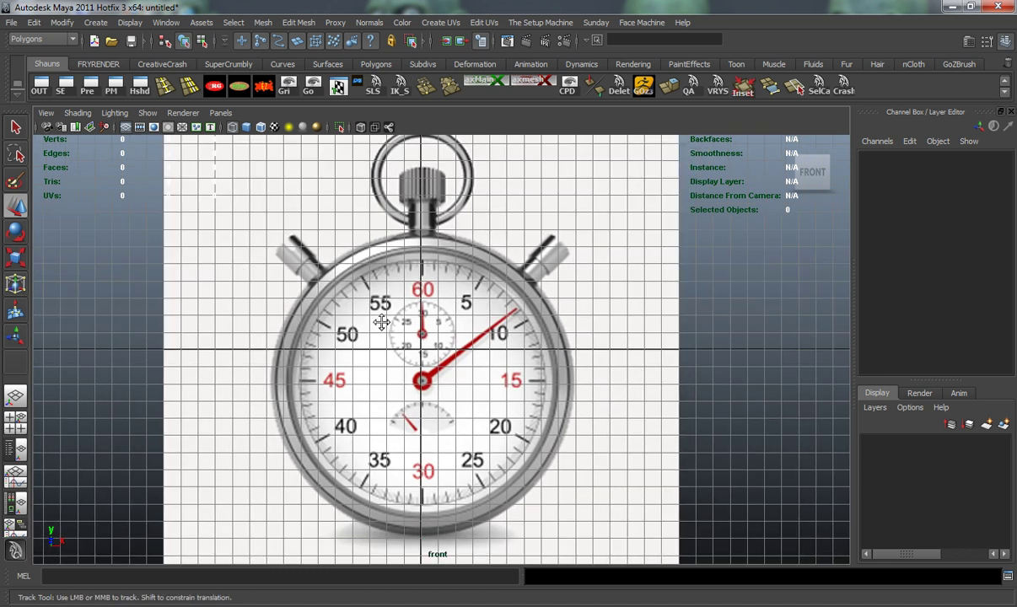
{"action": "middle_click_drag", "start_coordinate": [381, 324], "coordinate": [381, 338], "text": "alt"}
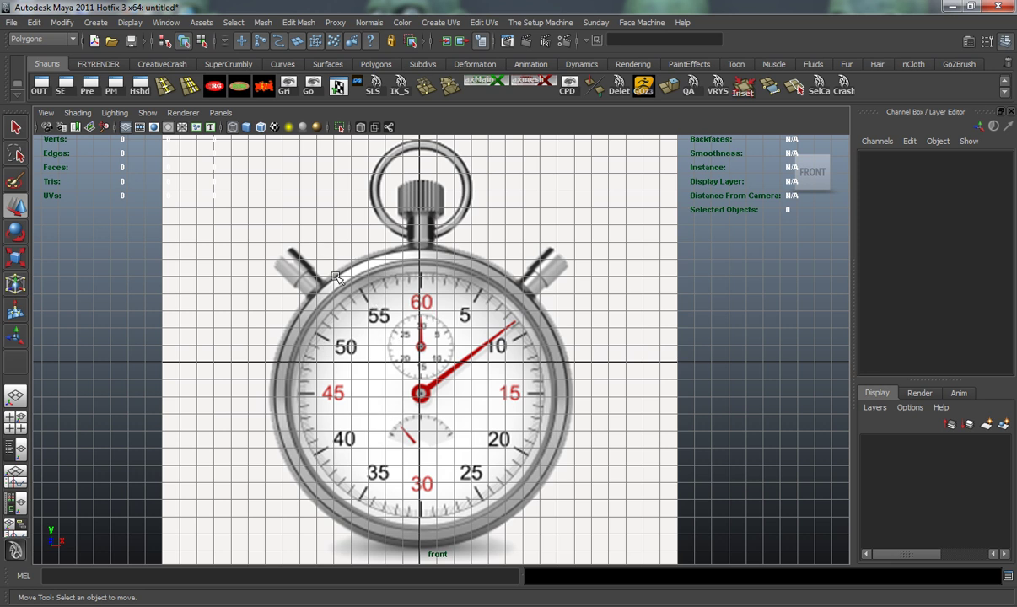
Create a polygon cylinder in the front view from the dial's centre to the case's outer rim, and give it depth in the perspective view.
{"action": "left_click", "coordinate": [377, 65]}
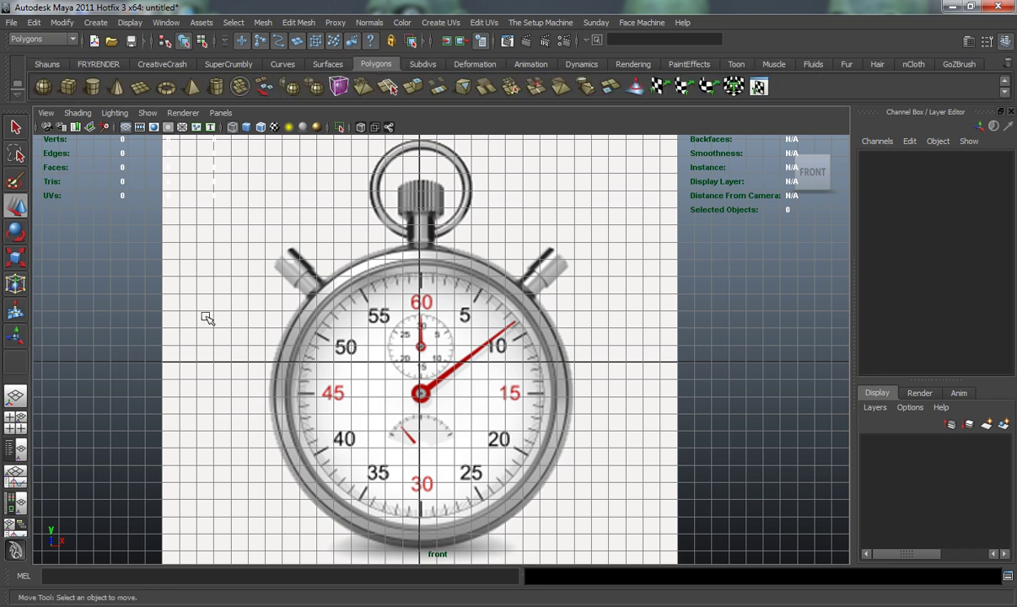
{"action": "left_click", "coordinate": [93, 87]}
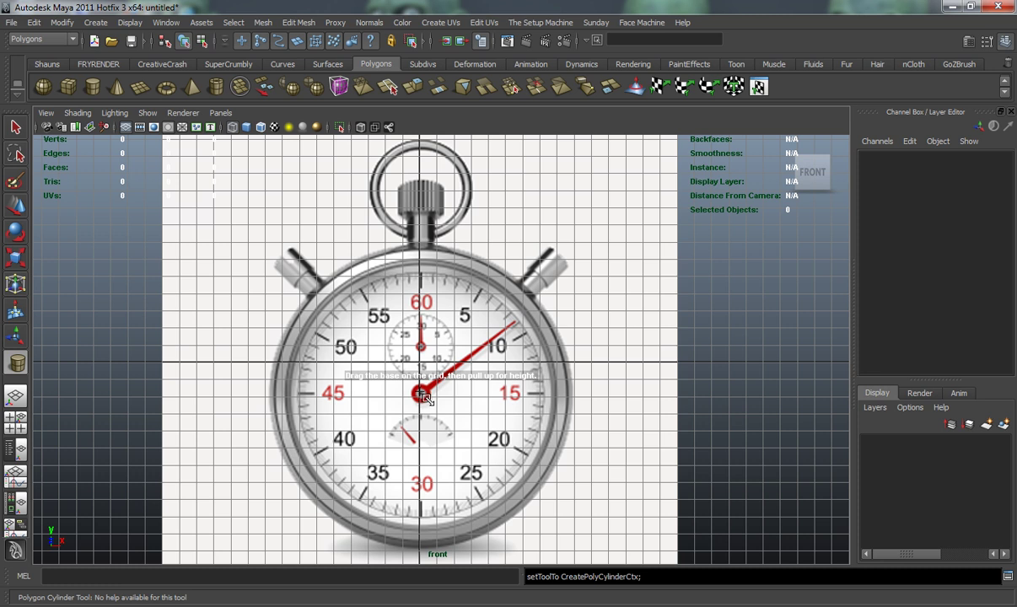
{"action": "left_click_drag", "start_coordinate": [421, 395], "coordinate": [543, 475]}
{"action": "key", "text": "space"}
{"action": "key", "text": "space"}
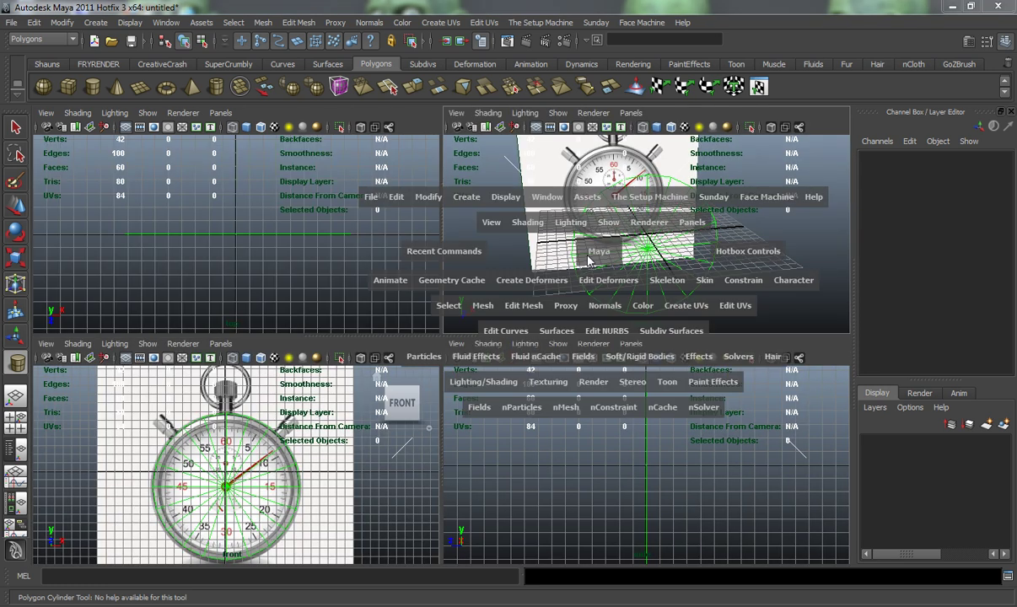
{"action": "left_click_drag", "start_coordinate": [590, 286], "coordinate": [417, 270], "text": "alt"}
{"action": "mouse_move", "coordinate": [317, 272]}
{"action": "left_mouse_down", "text": "alt"}
{"action": "mouse_move", "coordinate": [228, 250]}
{"action": "mouse_move", "coordinate": [211, 283]}
{"action": "mouse_move", "coordinate": [215, 331]}
{"action": "mouse_move", "coordinate": [228, 291]}
{"action": "left_mouse_up", "text": "alt"}
{"action": "left_click", "coordinate": [215, 331]}
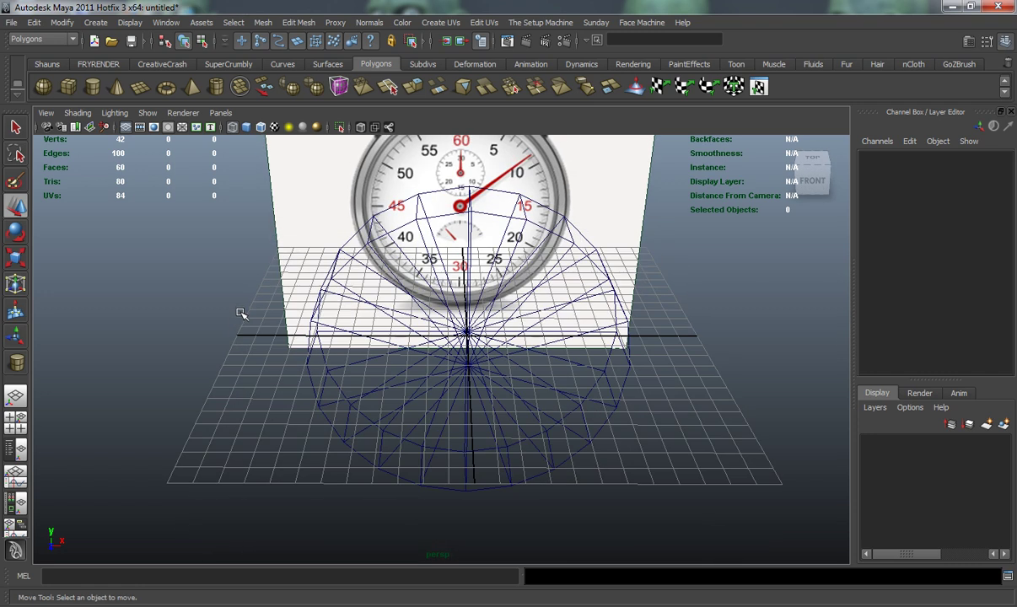
Display the perspective view smooth shaded and examine the cylinder against the stopwatch image from several angles.
{"action": "key", "text": "5"}
{"action": "left_click_drag", "start_coordinate": [270, 333], "coordinate": [366, 284], "text": "alt"}
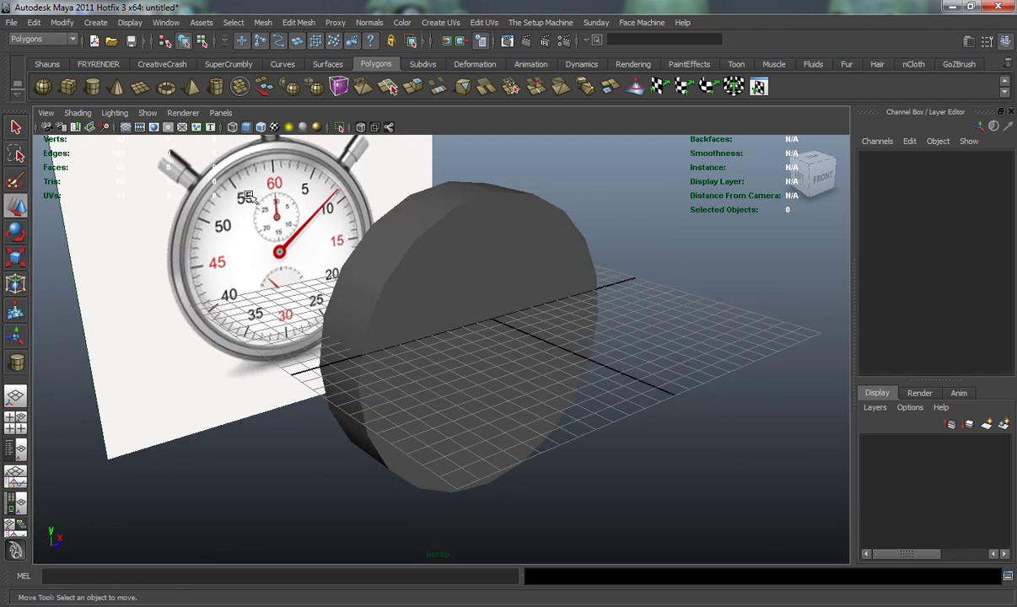
{"action": "left_click", "coordinate": [389, 343]}
{"action": "left_click_drag", "start_coordinate": [396, 337], "coordinate": [226, 327], "text": "alt"}
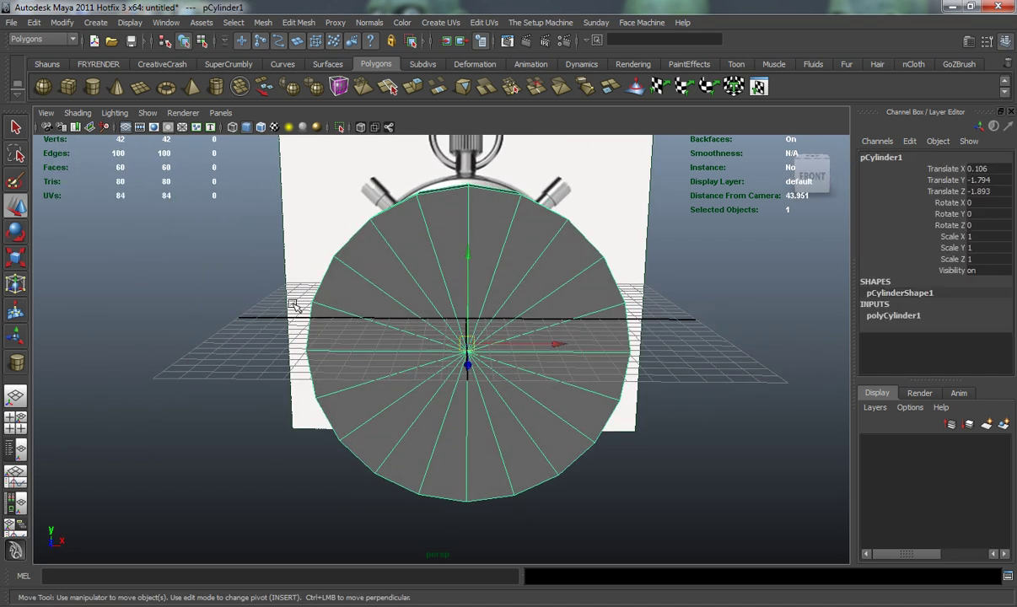
{"action": "left_click", "coordinate": [210, 290]}
{"action": "left_click_drag", "start_coordinate": [211, 291], "coordinate": [516, 190], "text": "alt"}
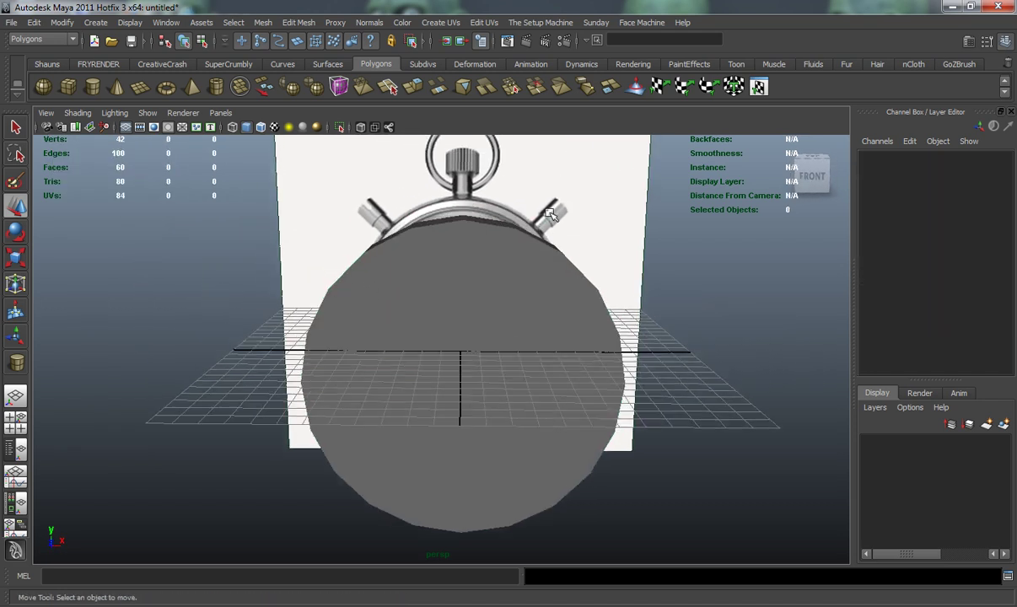
{"action": "middle_click_drag", "start_coordinate": [430, 194], "coordinate": [456, 197], "text": "alt"}
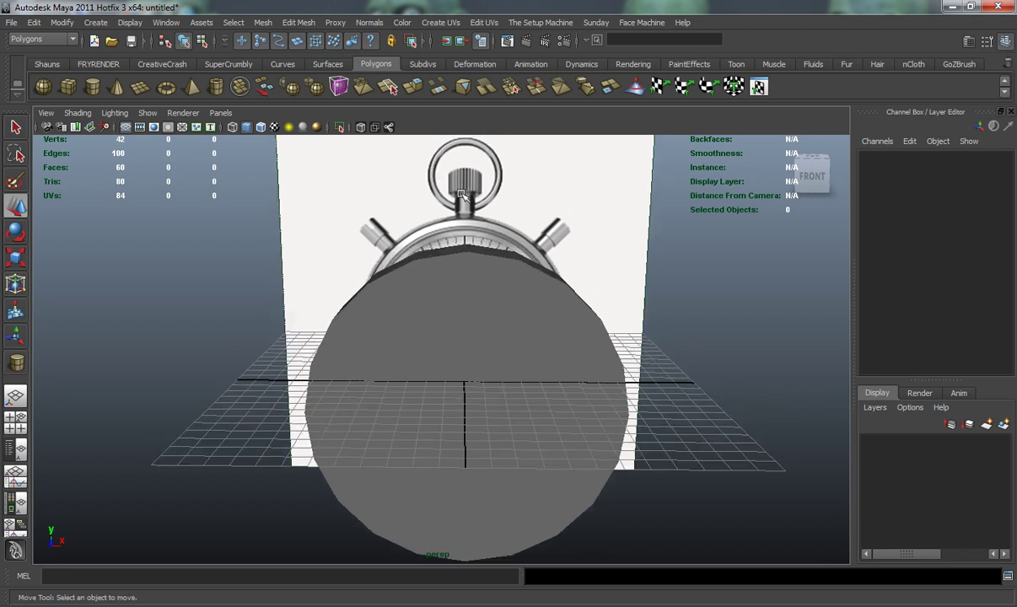
{"action": "right_click_drag", "start_coordinate": [447, 349], "coordinate": [358, 346], "text": "alt"}
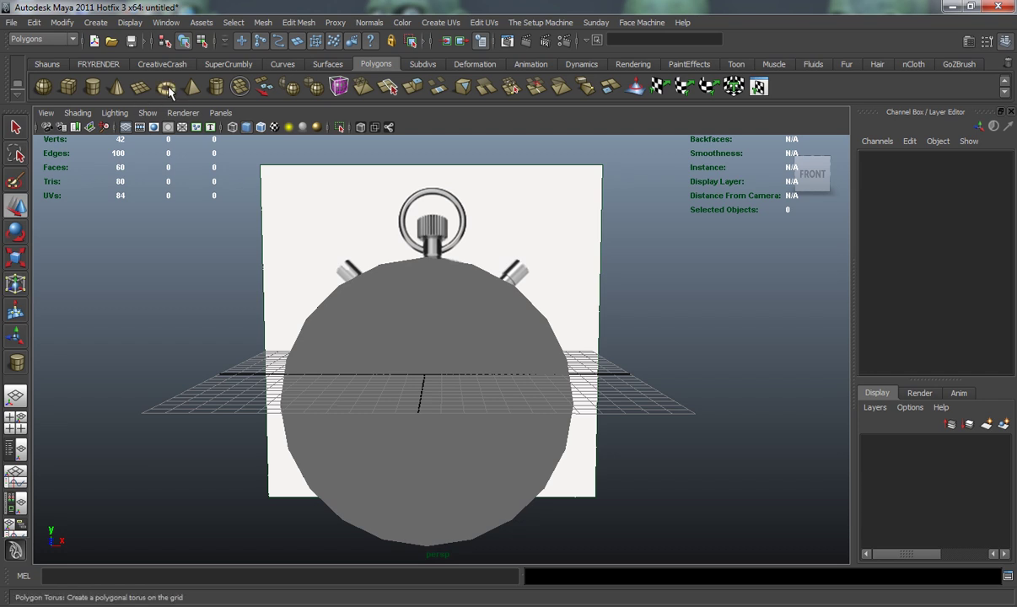
Create a polygon torus over the stopwatch's top ring in the front view, with a radius of about 2.7 and section radius of about 0.6.
{"action": "left_click", "coordinate": [166, 90]}
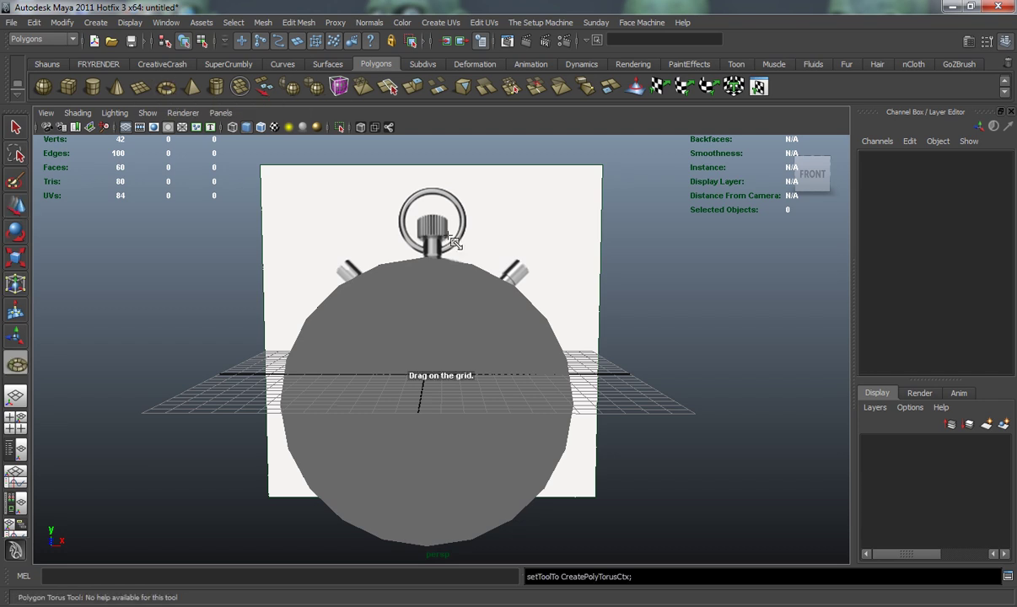
{"action": "key", "text": "space"}
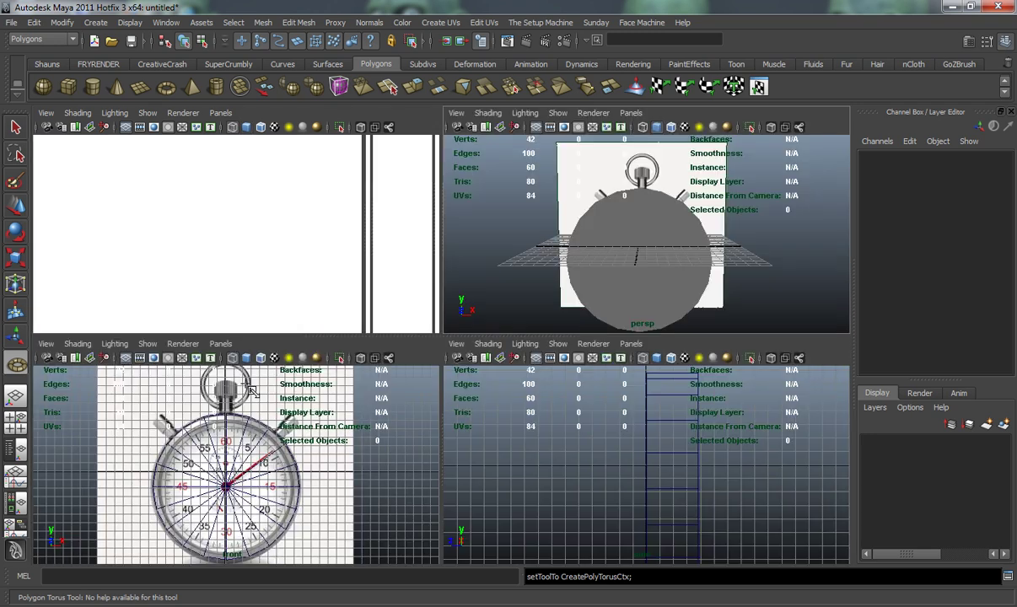
{"action": "scroll", "coordinate": [344, 396], "scroll_direction": "up", "scroll_amount": 3}
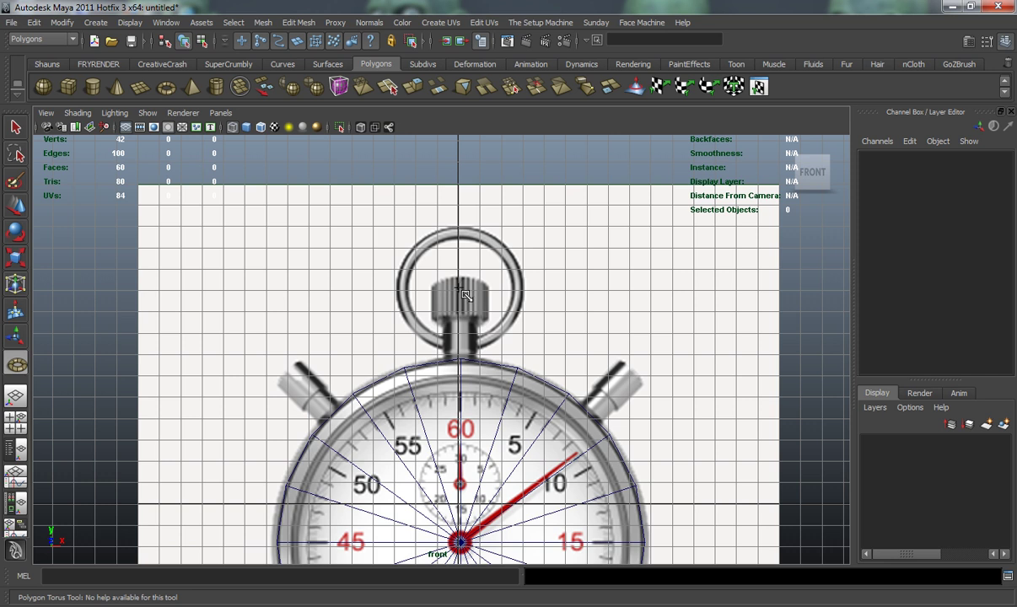
{"action": "left_click_drag", "start_coordinate": [470, 304], "coordinate": [511, 334]}
{"action": "key", "text": "space"}
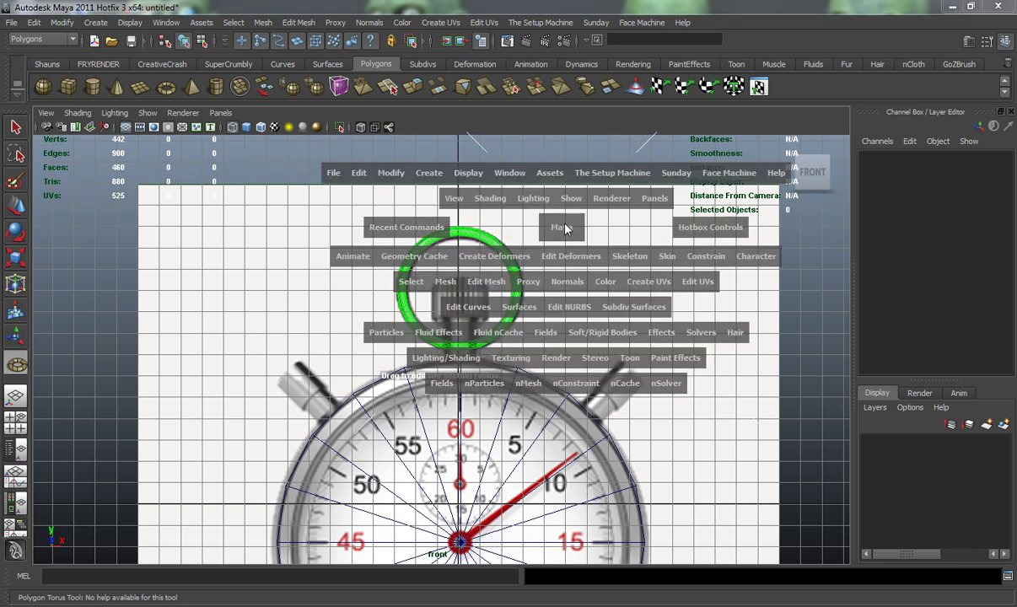
{"action": "key", "text": "space"}
{"action": "left_click_drag", "start_coordinate": [487, 289], "coordinate": [470, 266], "text": "alt"}
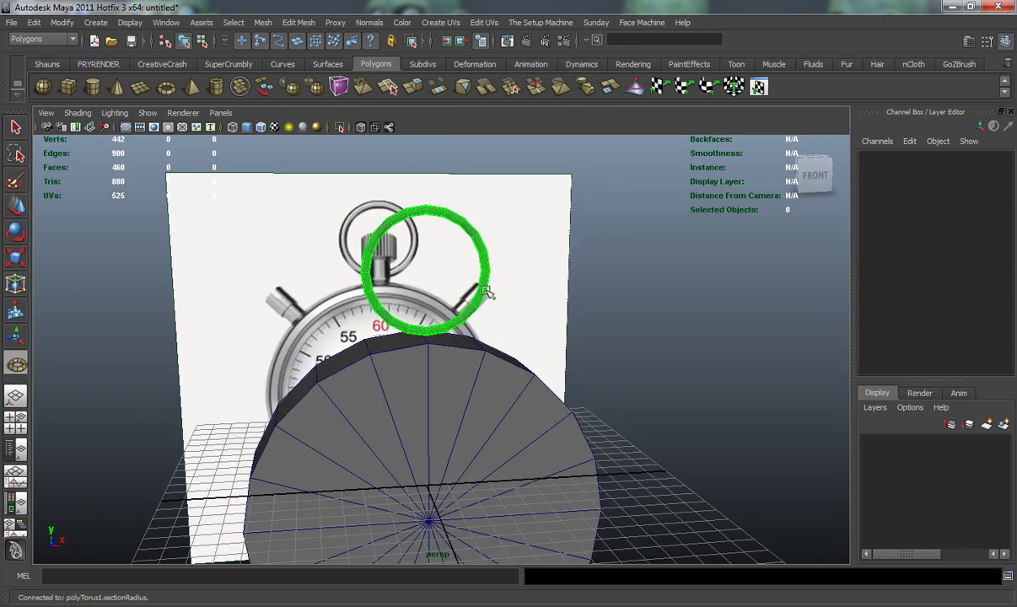
{"action": "middle_click_drag", "start_coordinate": [465, 267], "coordinate": [427, 470]}
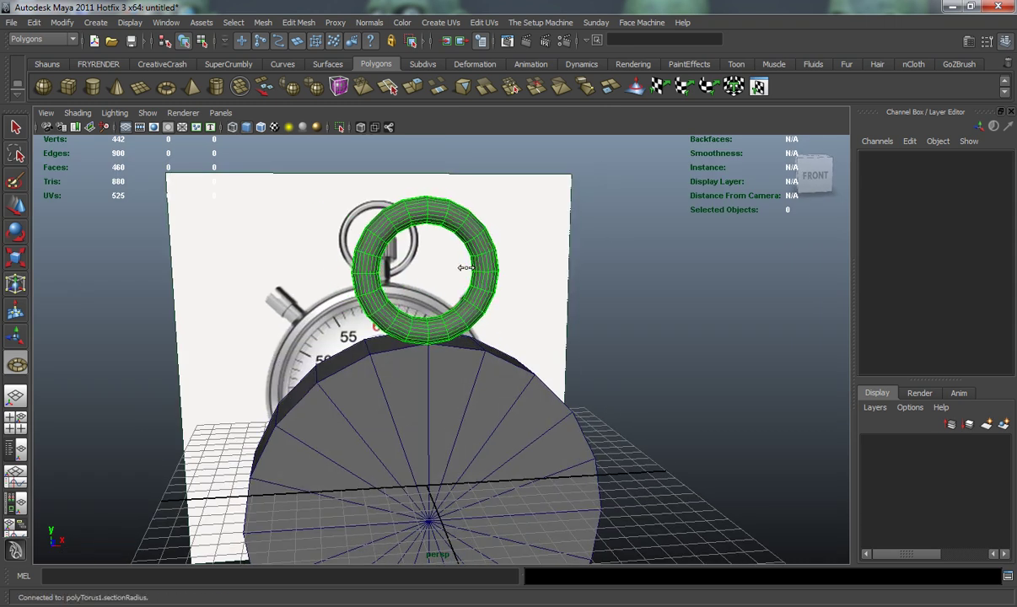
{"action": "key", "text": "w"}
{"action": "left_click_drag", "start_coordinate": [438, 282], "coordinate": [415, 253], "text": "alt"}
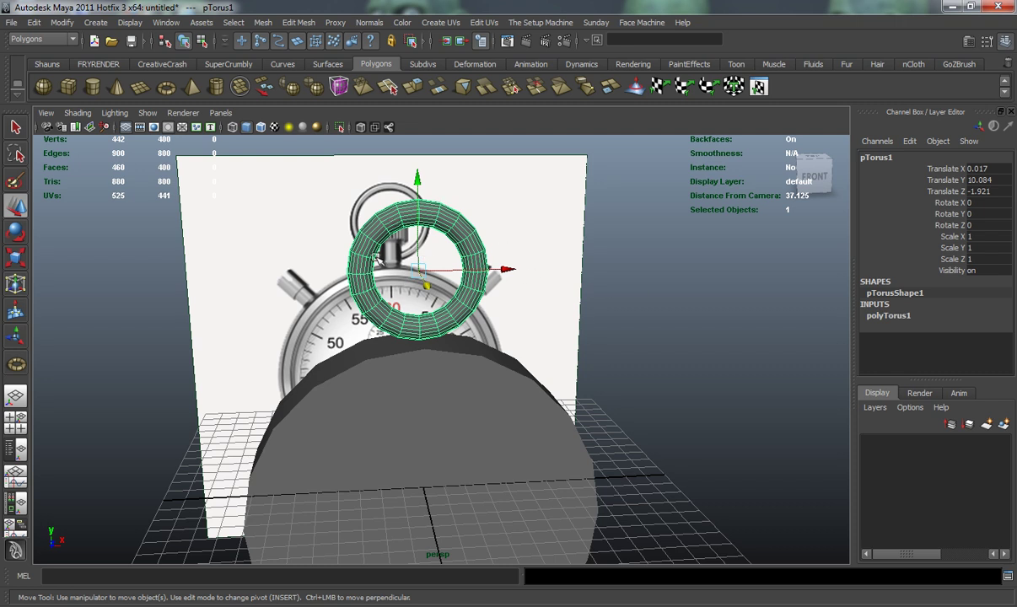
Set the torus's Subdivisions Axis and Subdivisions Height to 12, then deselect it and check its shape from several sides.
{"action": "left_click", "coordinate": [889, 317]}
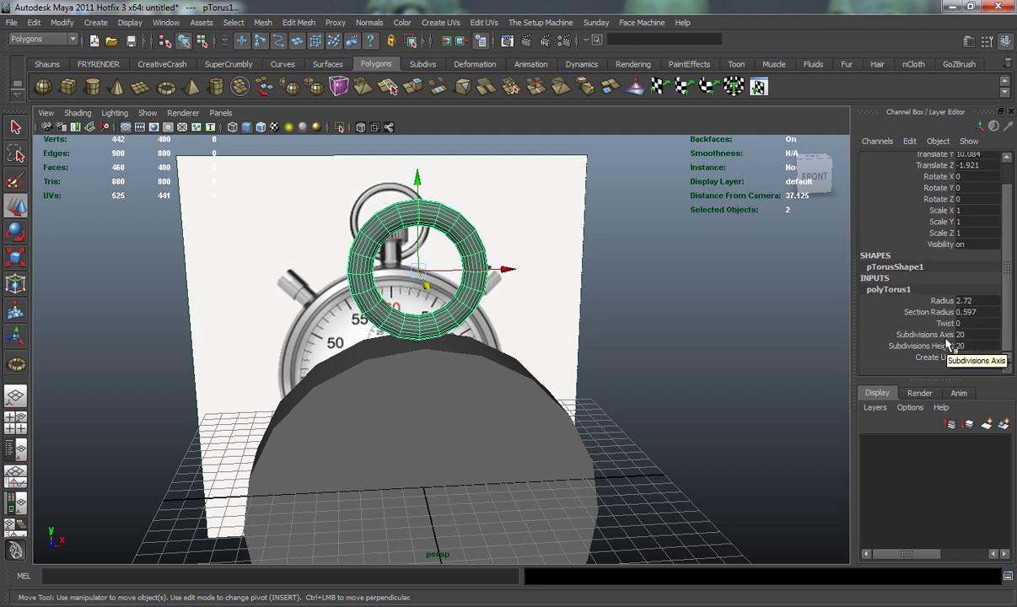
{"action": "left_click_drag", "start_coordinate": [968, 335], "coordinate": [968, 345]}
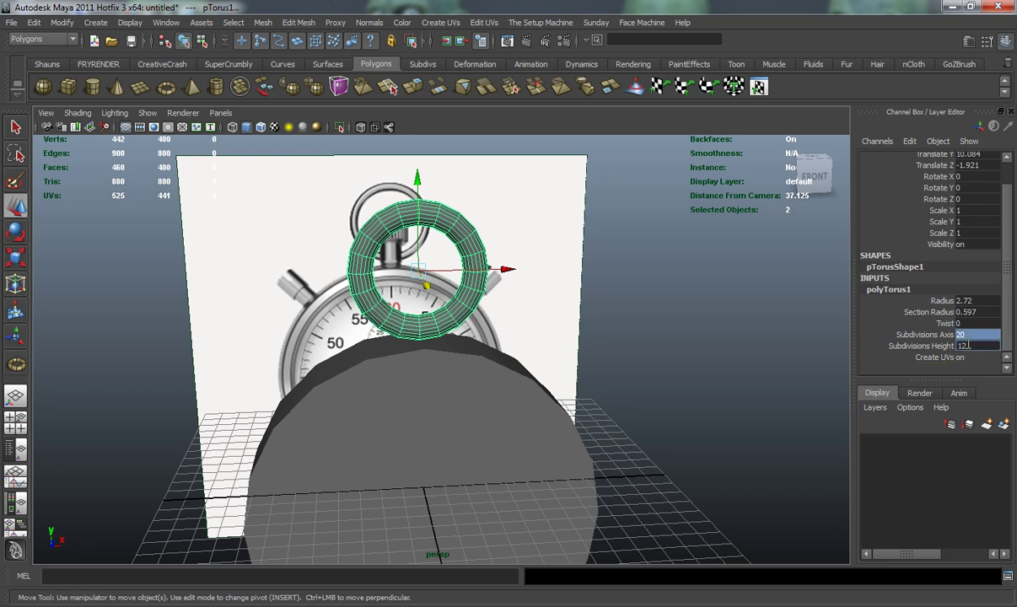
{"action": "key", "text": "Return"}
{"action": "left_click_drag", "start_coordinate": [613, 327], "coordinate": [586, 332], "text": "alt"}
{"action": "left_click", "coordinate": [637, 329]}
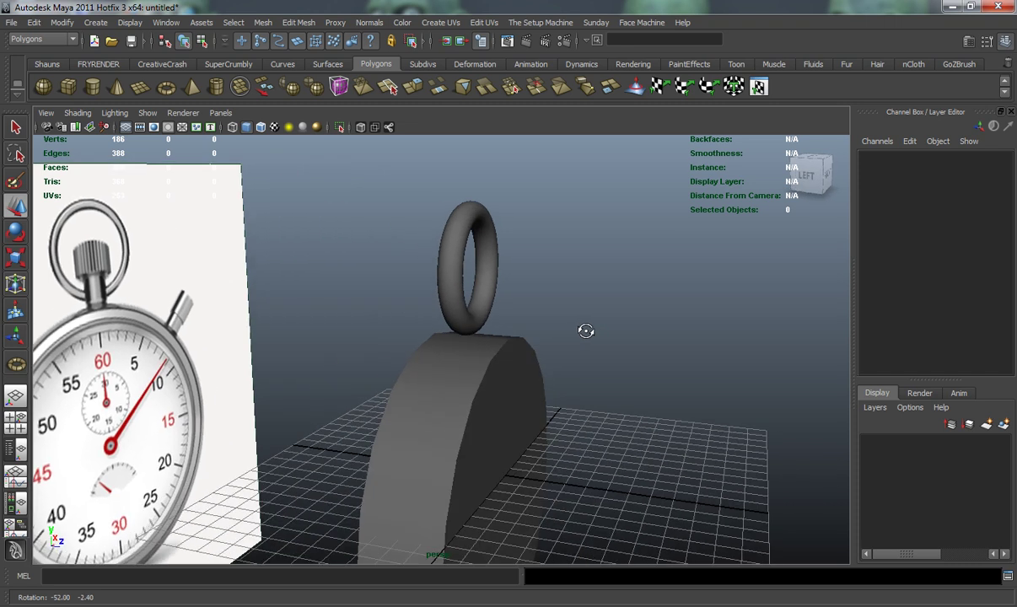
{"action": "left_click_drag", "start_coordinate": [479, 320], "coordinate": [250, 322], "text": "alt"}
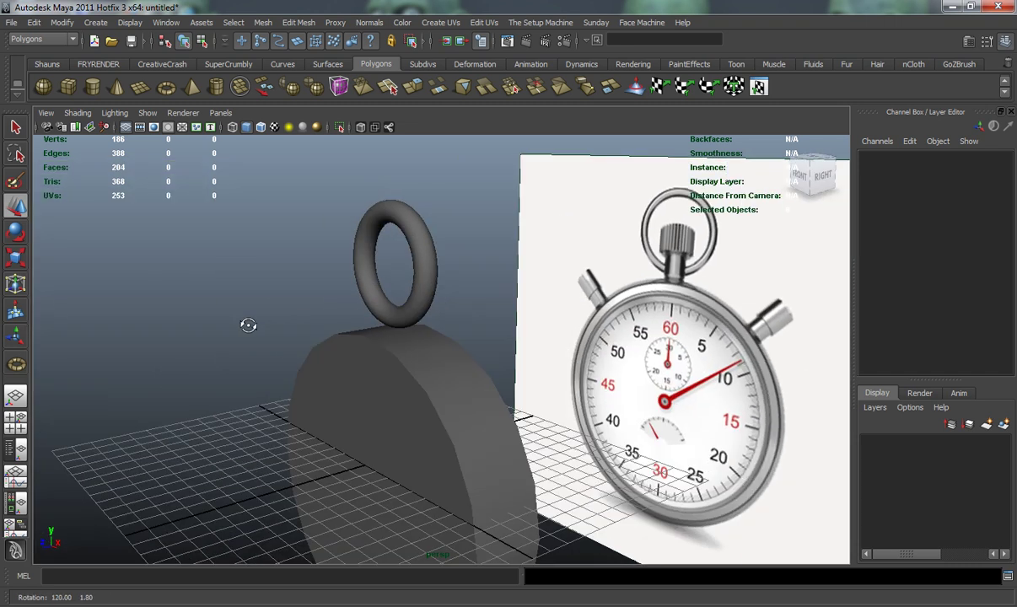
{"action": "left_click_drag", "start_coordinate": [419, 238], "coordinate": [520, 305], "text": "alt"}
{"action": "middle_click_drag", "start_coordinate": [519, 304], "coordinate": [495, 298], "text": "alt"}
{"action": "left_click_drag", "start_coordinate": [495, 299], "coordinate": [381, 268], "text": "alt"}
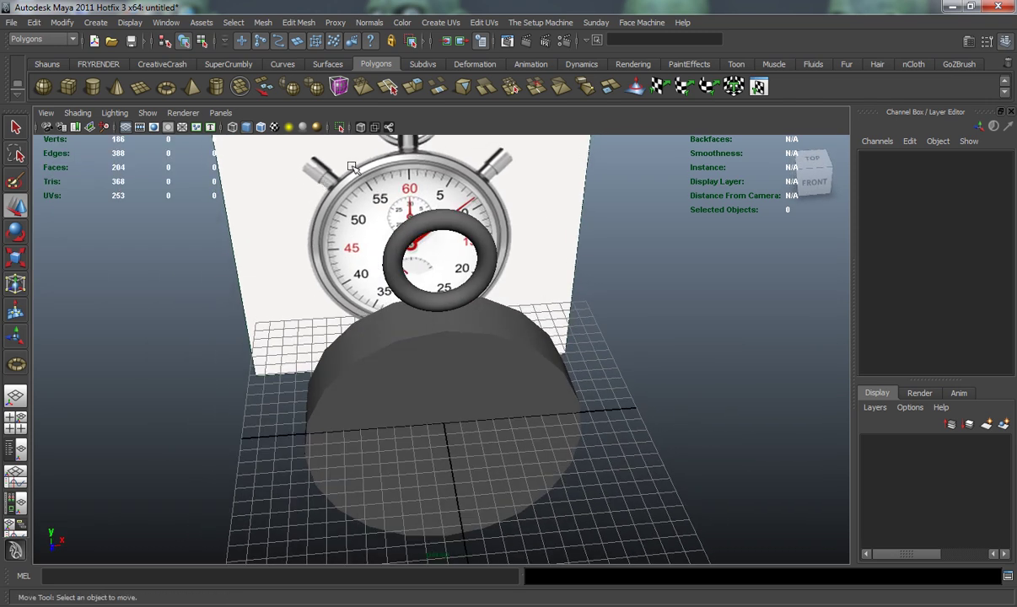
Create a small polygon cylinder on the grid in front of the case in the perspective view.
{"action": "left_click_drag", "start_coordinate": [383, 150], "coordinate": [295, 228], "text": "alt"}
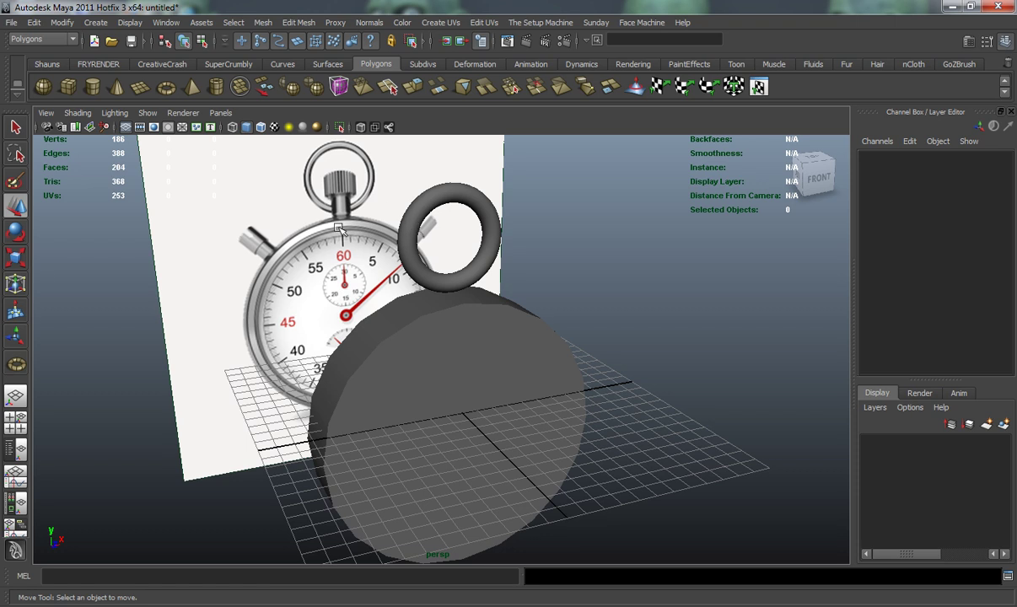
{"action": "left_click_drag", "start_coordinate": [323, 242], "coordinate": [276, 216], "text": "alt"}
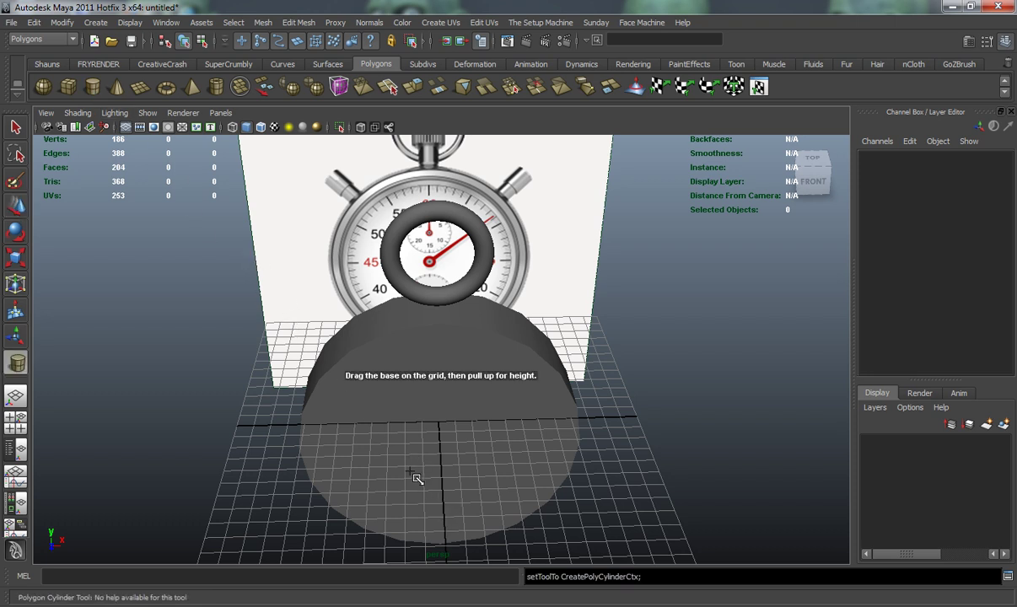
{"action": "left_click_drag", "start_coordinate": [441, 494], "coordinate": [487, 513]}
{"action": "left_click_drag", "start_coordinate": [438, 472], "coordinate": [438, 418]}
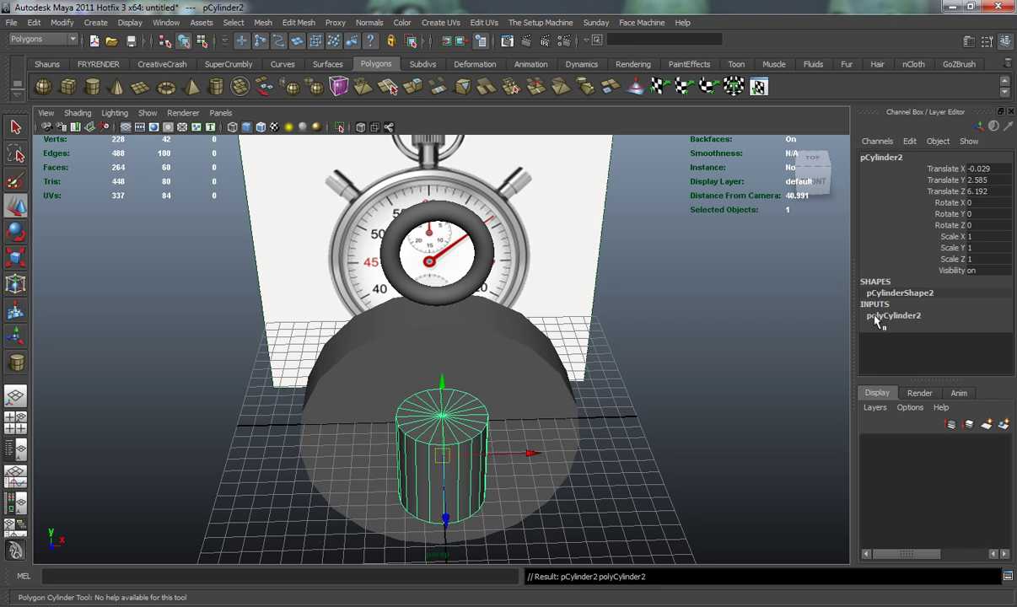
Move the small cylinder over the stopwatch's upper-left button in the front view and rotate it about 43 degrees around Z.
{"action": "key", "text": "space"}
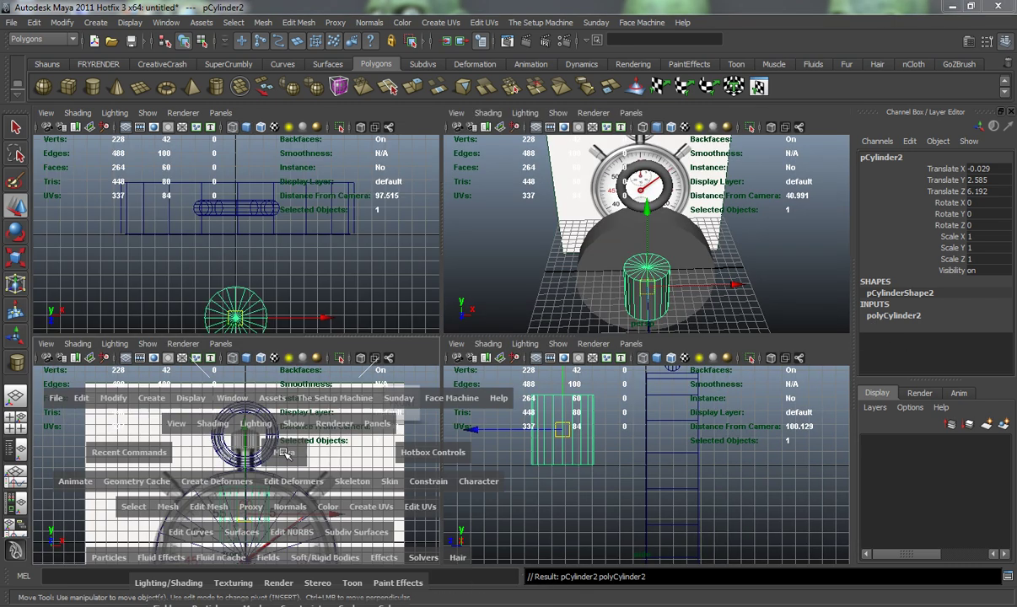
{"action": "key", "text": "space"}
{"action": "left_click_drag", "start_coordinate": [510, 369], "coordinate": [368, 304]}
{"action": "middle_click_drag", "start_coordinate": [438, 334], "coordinate": [455, 361], "text": "alt"}
{"action": "key", "text": "e"}
{"action": "scroll", "coordinate": [455, 361], "scroll_direction": "up", "scroll_amount": 2}
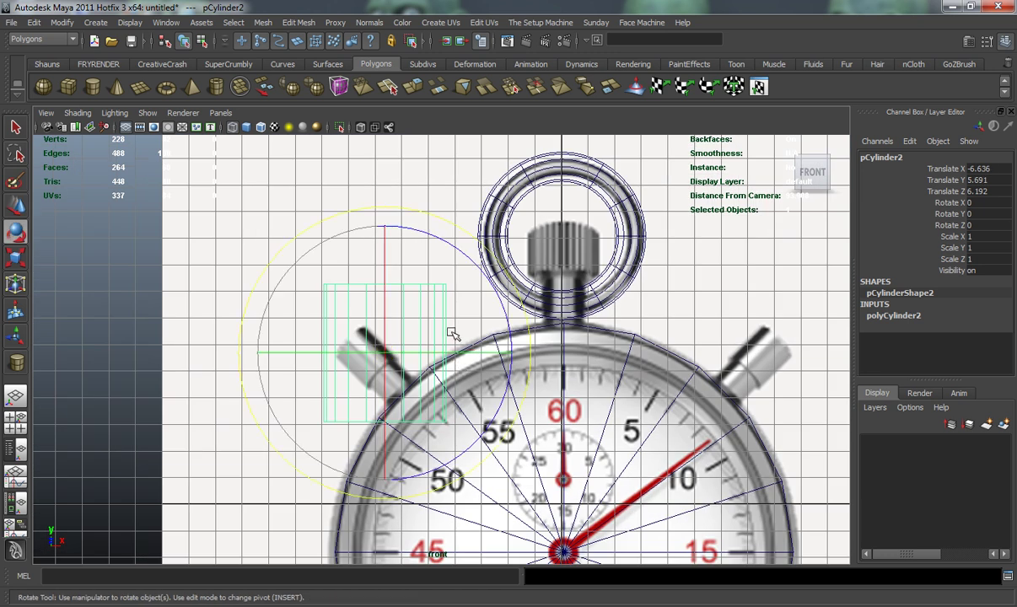
{"action": "left_click_drag", "start_coordinate": [508, 297], "coordinate": [421, 238]}
{"action": "key", "text": "w"}
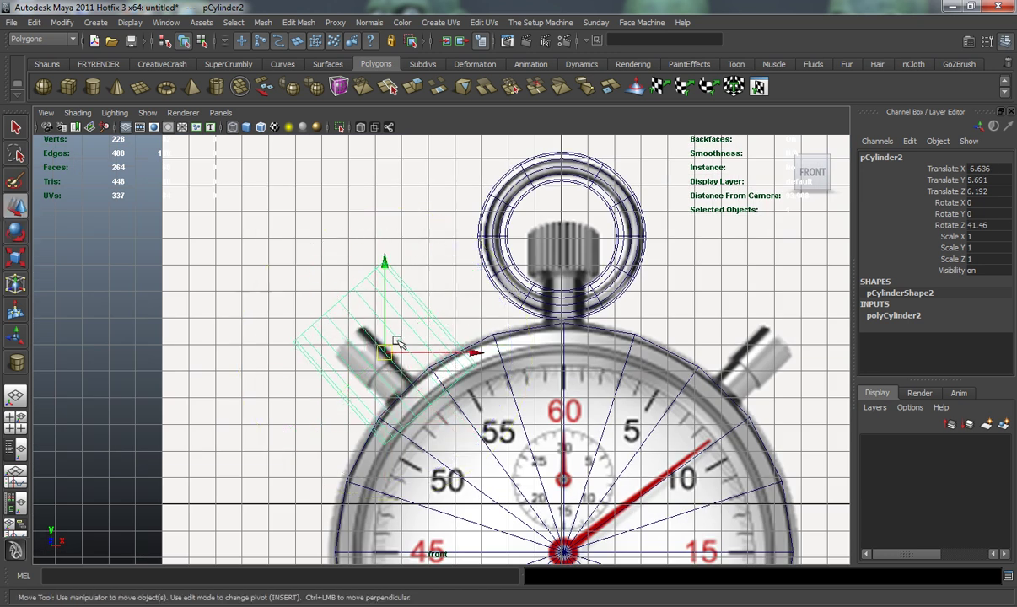
{"action": "left_click_drag", "start_coordinate": [384, 353], "coordinate": [370, 357]}
{"action": "key", "text": "e"}
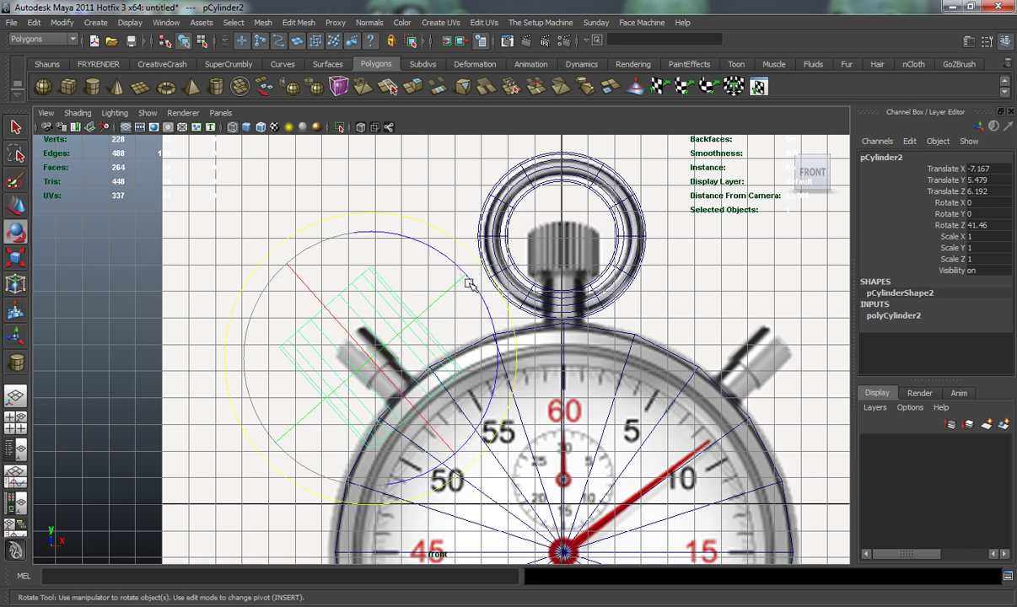
{"action": "left_click_drag", "start_coordinate": [487, 280], "coordinate": [488, 271]}
Scale the left button cylinder to about 0.42 in thickness and 0.76 in Y, and align it with the button image.
{"action": "key", "text": "r"}
{"action": "left_click_drag", "start_coordinate": [380, 360], "coordinate": [285, 366]}
{"action": "left_click_drag", "start_coordinate": [285, 270], "coordinate": [189, 214]}
{"action": "key", "text": "w"}
{"action": "mouse_move", "coordinate": [370, 352]}
{"action": "left_mouse_down"}
{"action": "mouse_move", "coordinate": [376, 365]}
{"action": "mouse_move", "coordinate": [354, 347]}
{"action": "mouse_move", "coordinate": [372, 363]}
{"action": "left_mouse_up"}
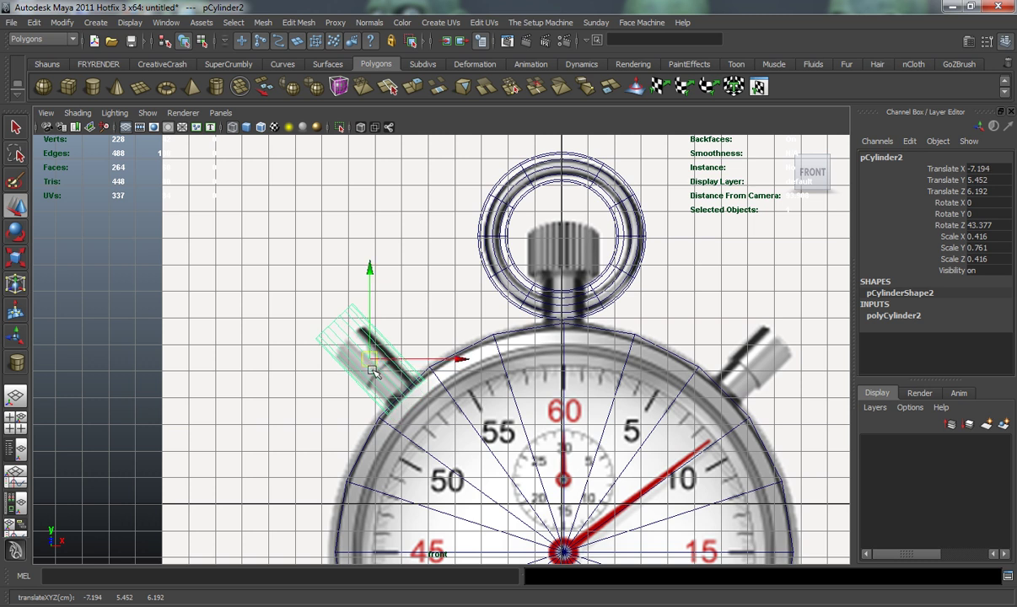
Place the cylinder's pivot at the left button's base and shorten it to a Y scale of about 0.59.
{"action": "key", "text": "r"}
{"action": "key", "text": "Insert"}
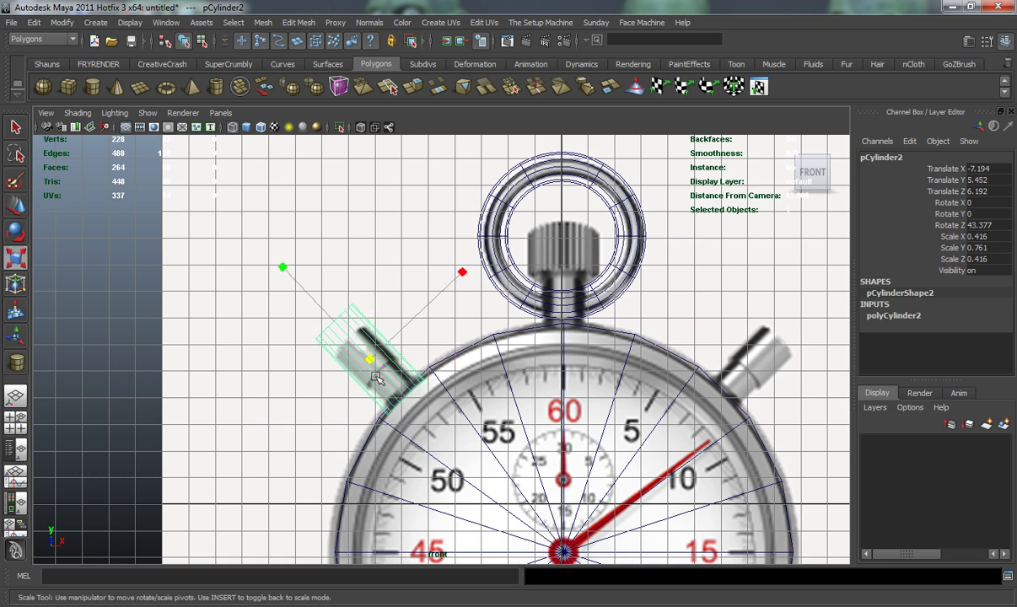
{"action": "left_click_drag", "start_coordinate": [371, 358], "coordinate": [406, 396]}
{"action": "key", "text": "Insert"}
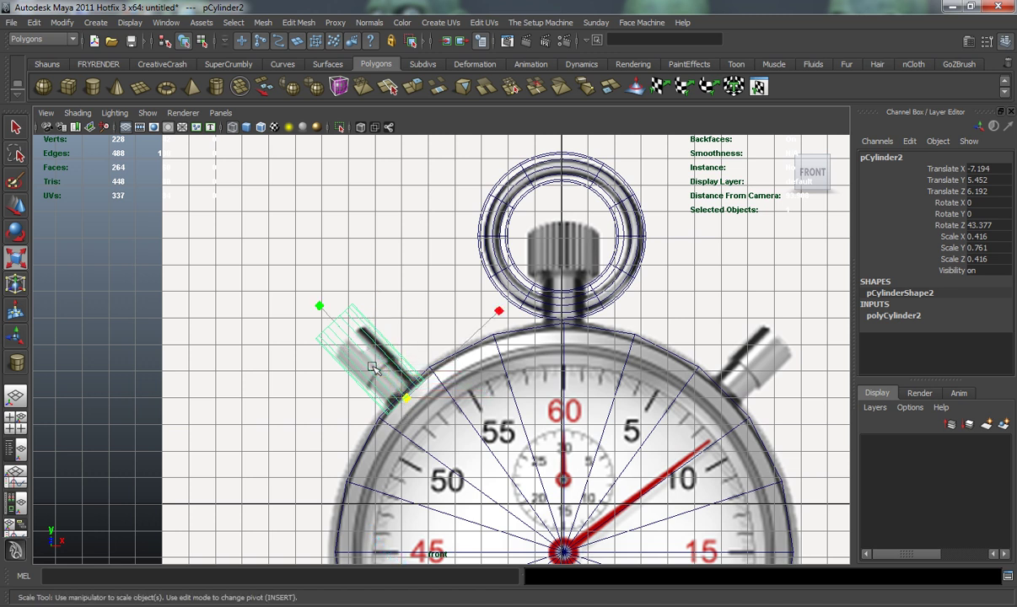
{"action": "left_click_drag", "start_coordinate": [319, 307], "coordinate": [427, 371]}
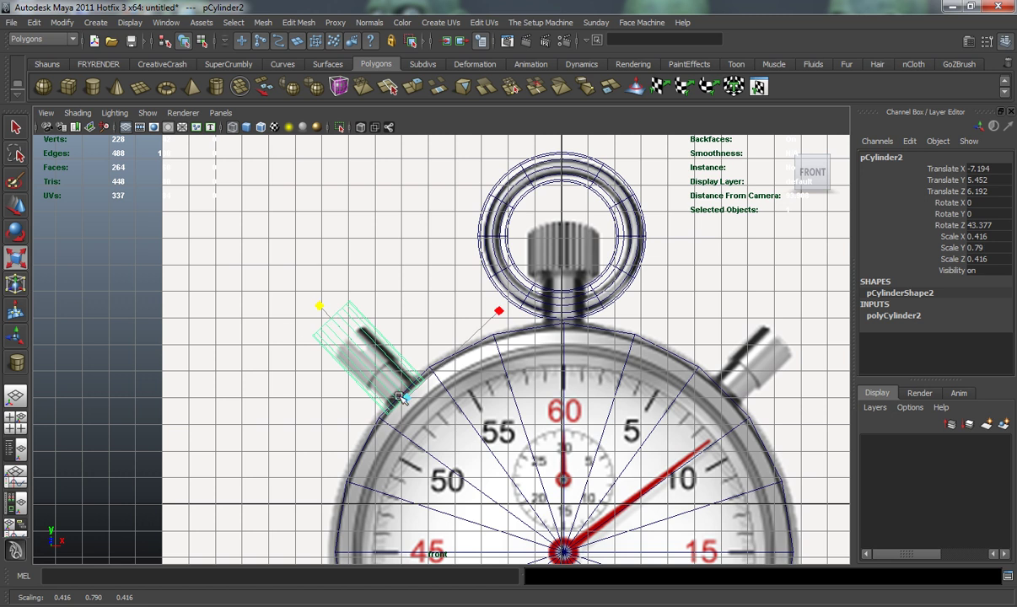
{"action": "left_click_drag", "start_coordinate": [320, 309], "coordinate": [329, 343]}
{"action": "left_click", "coordinate": [285, 382]}
{"action": "left_click", "coordinate": [354, 337]}
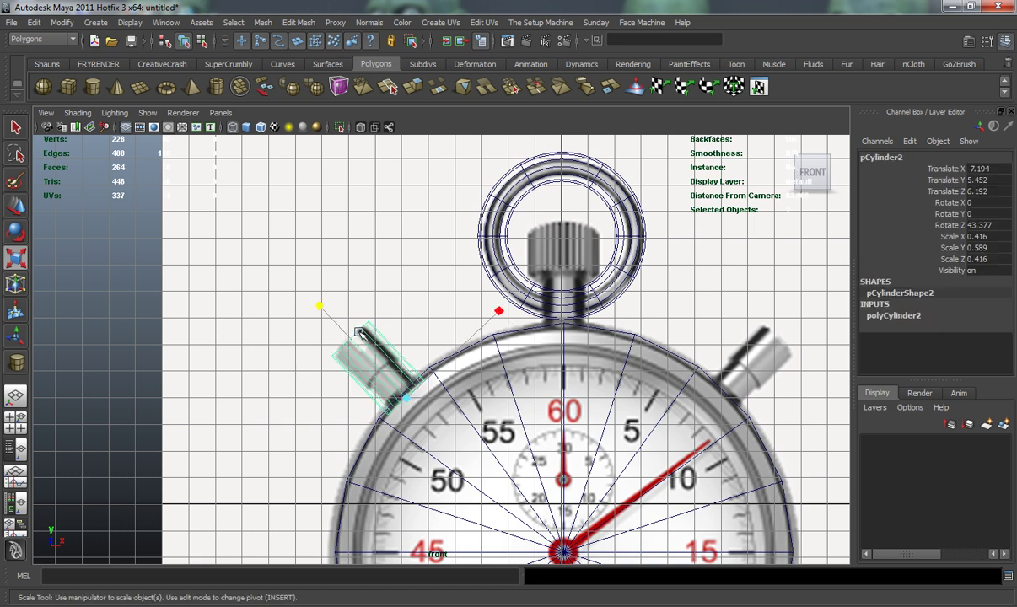
Duplicate the left button cylinder and place the copy over the upper-right button, rotated about -45 degrees around Z.
{"action": "key", "text": "w"}
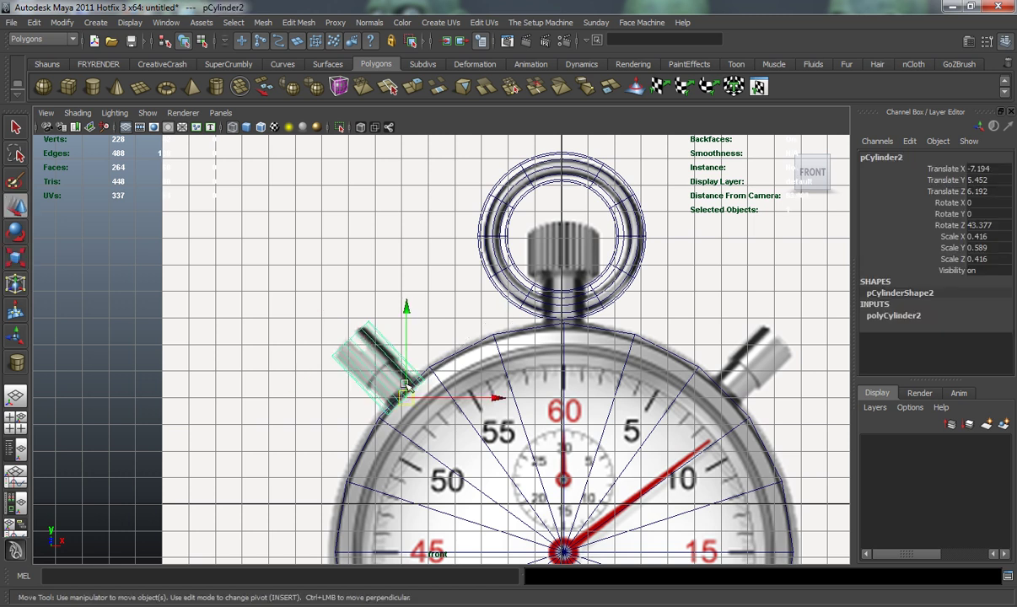
{"action": "key", "text": "ctrl+d"}
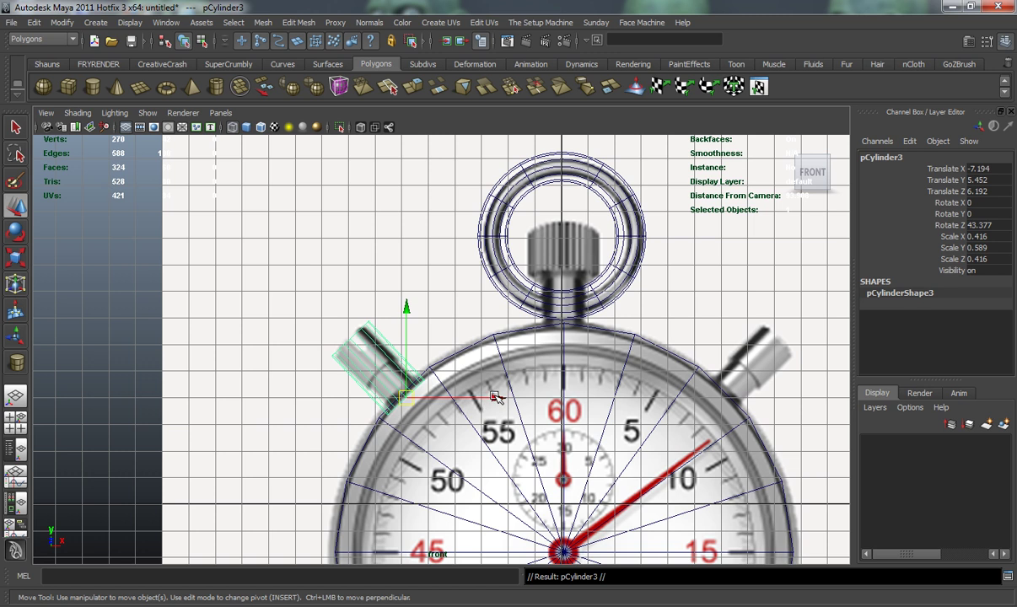
{"action": "left_click_drag", "start_coordinate": [497, 397], "coordinate": [830, 400]}
{"action": "left_click_drag", "start_coordinate": [830, 438], "coordinate": [779, 411]}
{"action": "key", "text": "e"}
{"action": "left_click_drag", "start_coordinate": [619, 335], "coordinate": [798, 297]}
{"action": "key", "text": "w"}
{"action": "left_click_drag", "start_coordinate": [837, 398], "coordinate": [809, 398]}
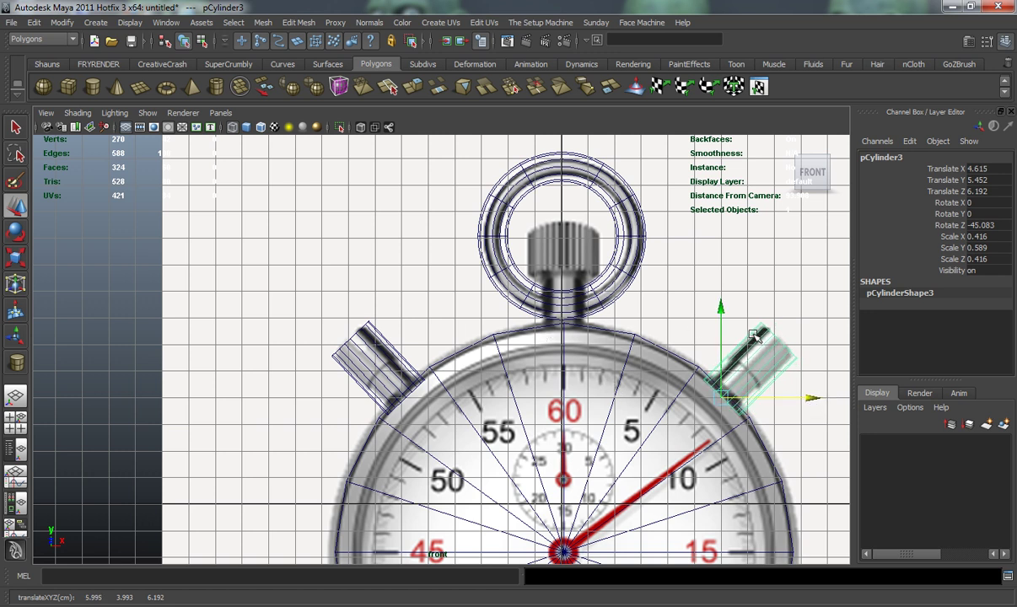
Duplicate the right button cylinder, turn the copy roughly upright and centre it horizontally below the crown.
{"action": "key", "text": "ctrl+d"}
{"action": "left_click_drag", "start_coordinate": [810, 398], "coordinate": [629, 377]}
{"action": "key", "text": "e"}
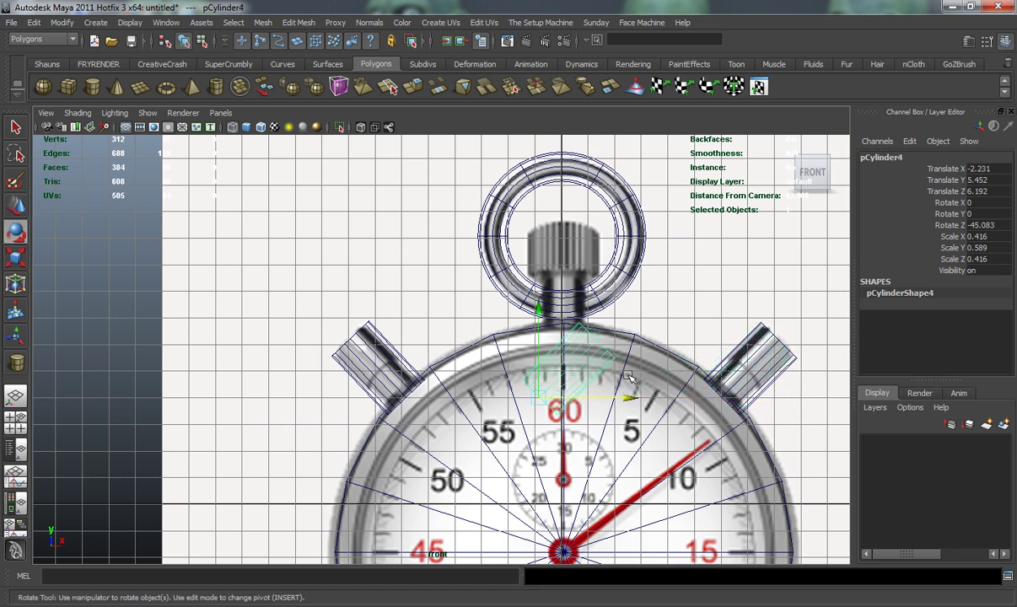
{"action": "left_click_drag", "start_coordinate": [660, 318], "coordinate": [570, 285]}
{"action": "key", "text": "w"}
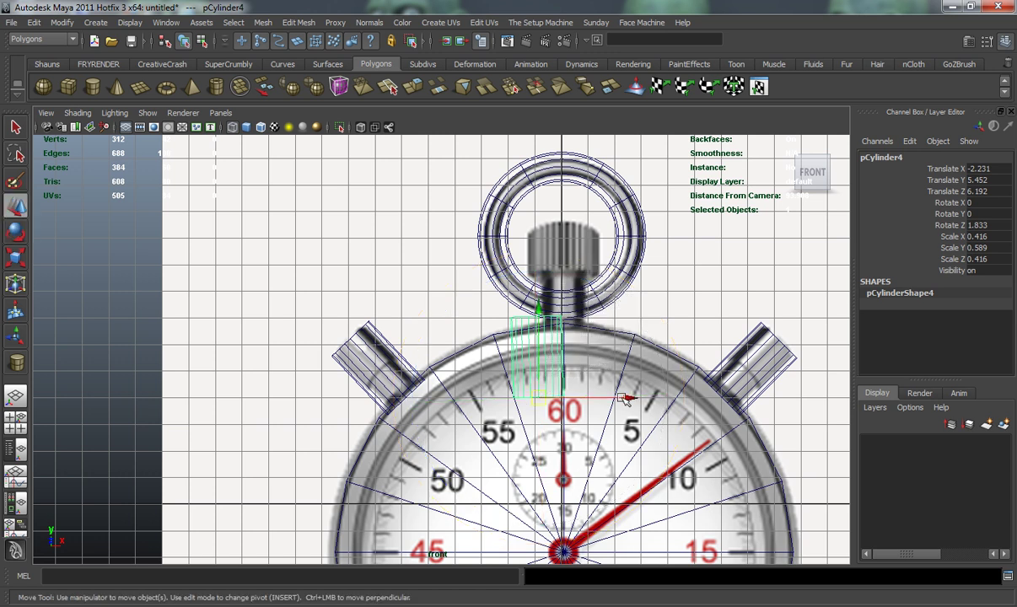
{"action": "left_click_drag", "start_coordinate": [645, 399], "coordinate": [601, 365]}
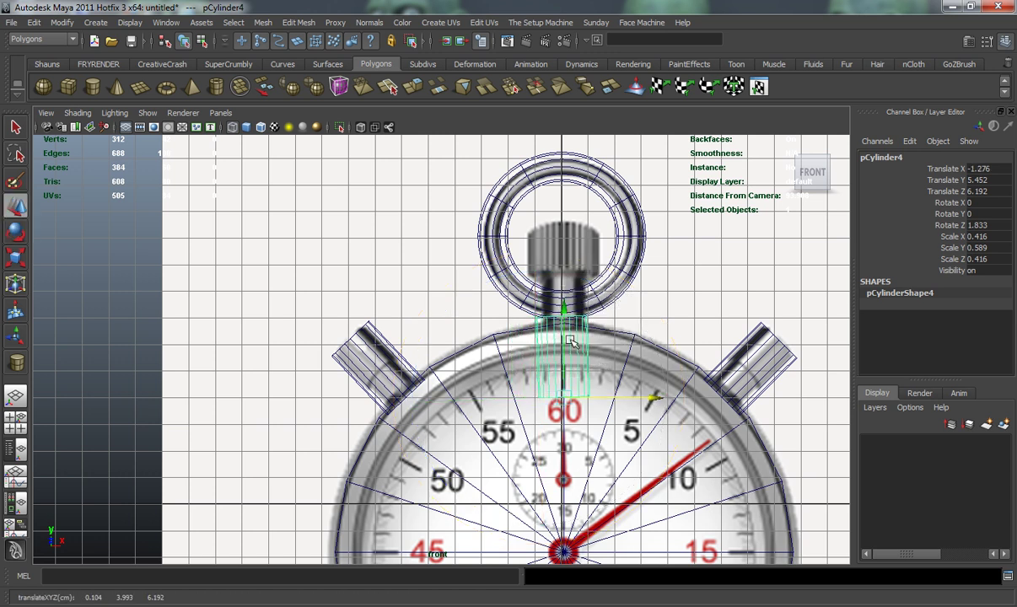
Raise the upright copy onto the crown's stem above the case and set its Rotate Z to 0.
{"action": "left_click_drag", "start_coordinate": [563, 310], "coordinate": [550, 240]}
{"action": "key", "text": "e"}
{"action": "left_click_drag", "start_coordinate": [676, 242], "coordinate": [682, 246]}
{"action": "left_click", "coordinate": [987, 225]}
{"action": "type", "text": "0"}
{"action": "key", "text": "Return"}
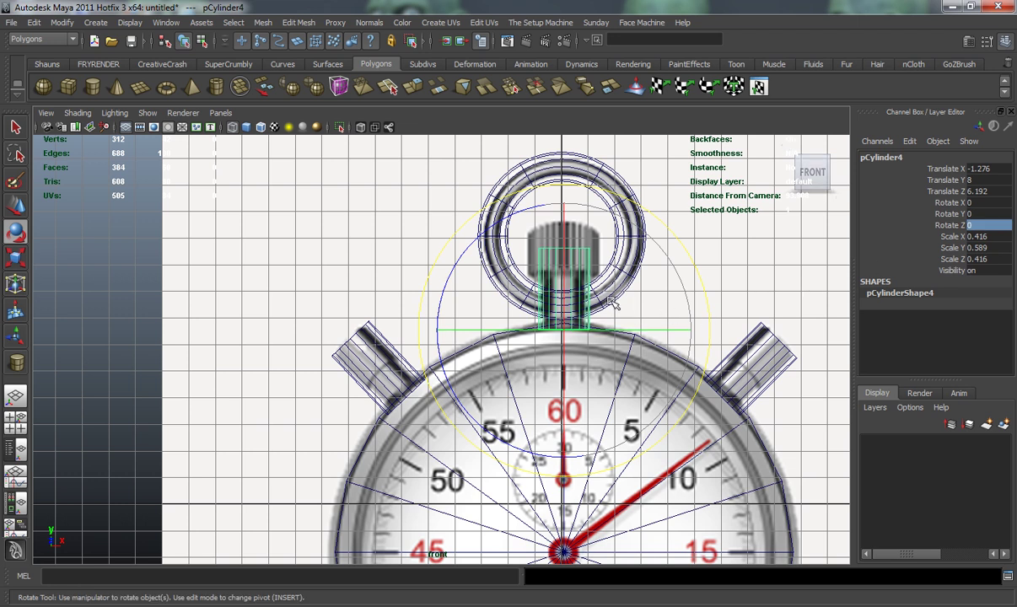
{"action": "key", "text": "w"}
{"action": "left_click_drag", "start_coordinate": [570, 243], "coordinate": [574, 261]}
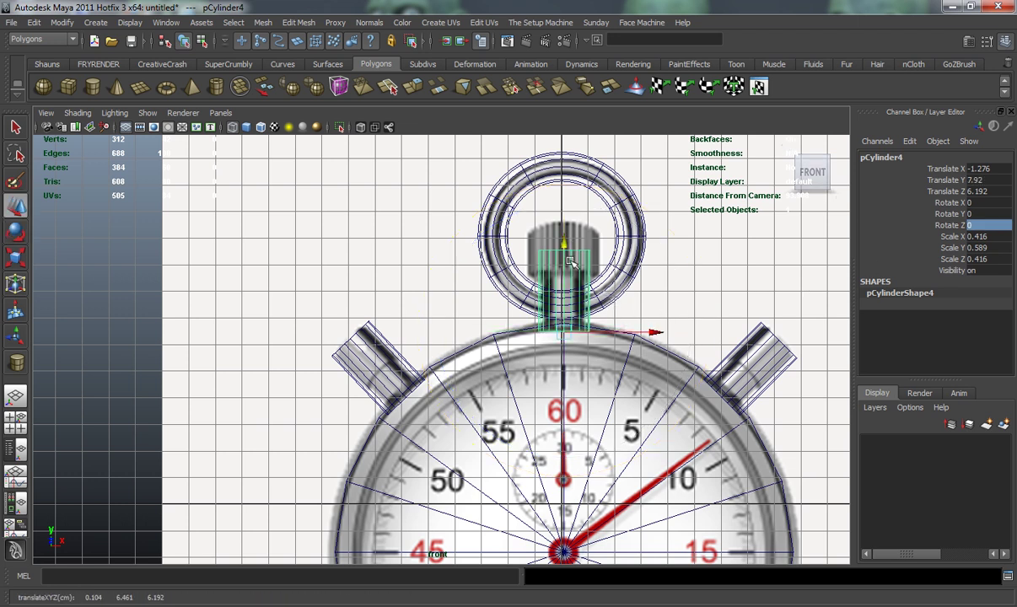
Lengthen the stem cylinder to a Y scale of about 0.61 and deselect it.
{"action": "key", "text": "r"}
{"action": "left_click_drag", "start_coordinate": [563, 206], "coordinate": [566, 199]}
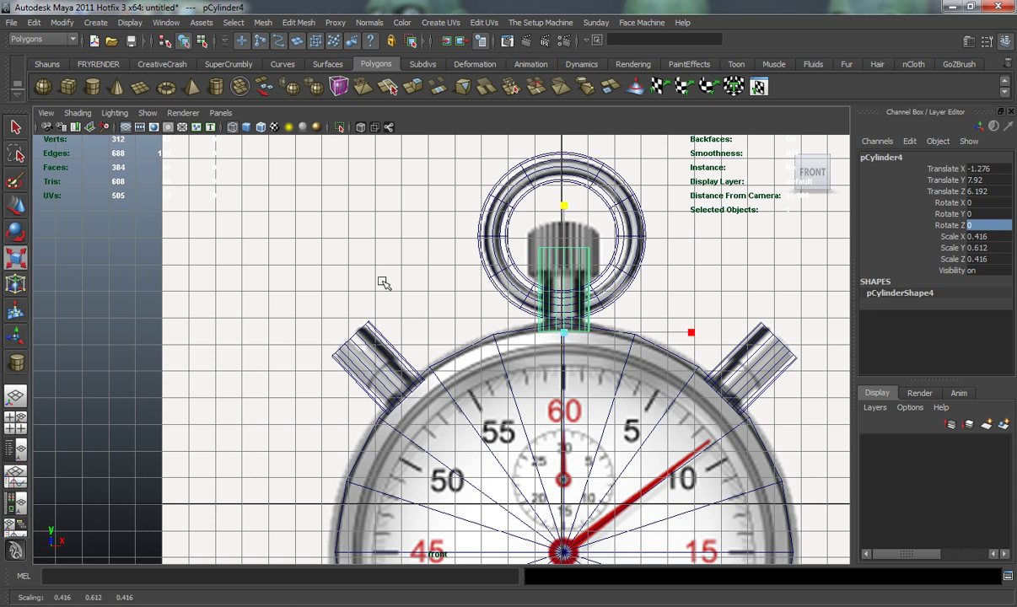
{"action": "scroll", "coordinate": [430, 345], "scroll_direction": "down", "scroll_amount": 3}
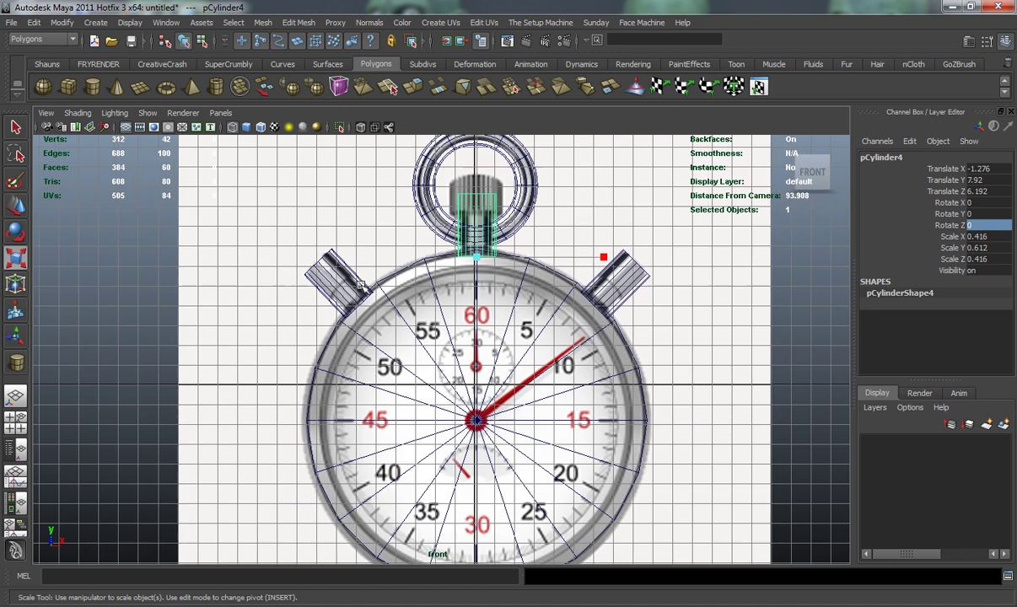
{"action": "left_click", "coordinate": [404, 358]}
Select the side and top faces of the stem cylinder and copy them with Duplicate Face.
{"action": "middle_click_drag", "start_coordinate": [405, 358], "coordinate": [392, 389], "text": "alt"}
{"action": "scroll", "coordinate": [447, 341], "scroll_direction": "up", "scroll_amount": 5}
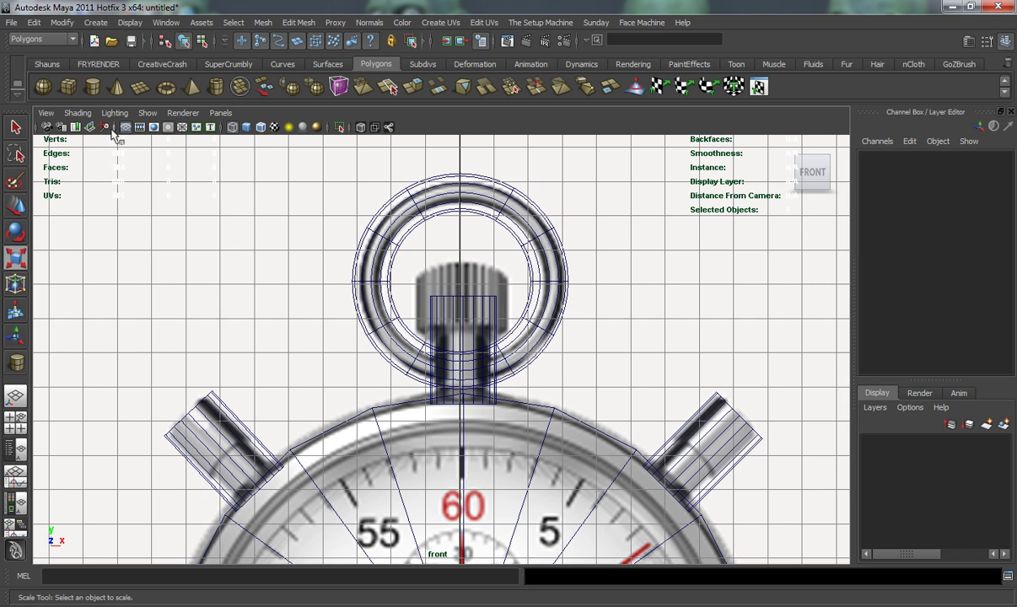
{"action": "key", "text": "w"}
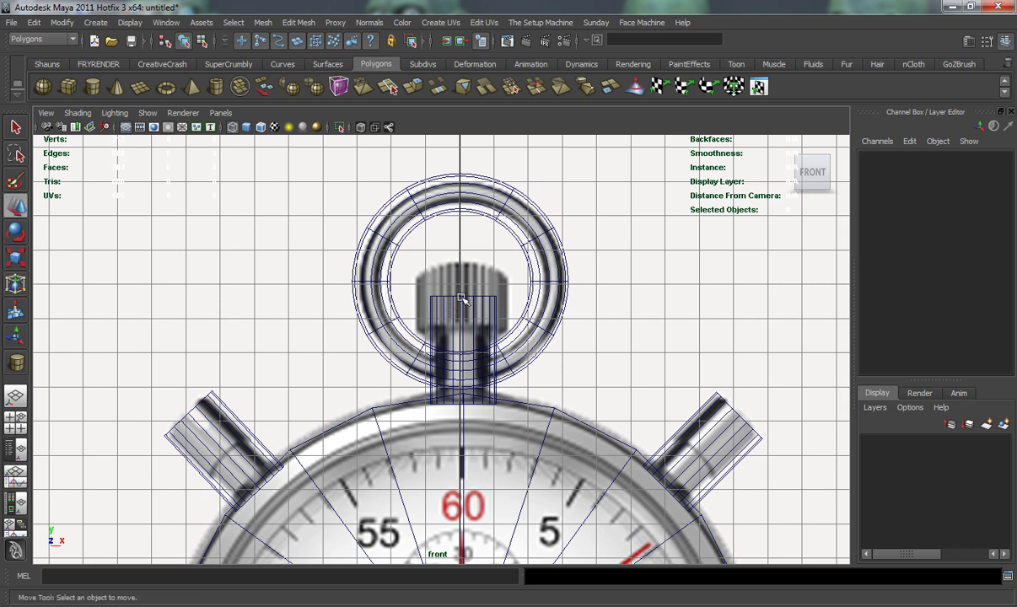
{"action": "right_click", "coordinate": [461, 303]}
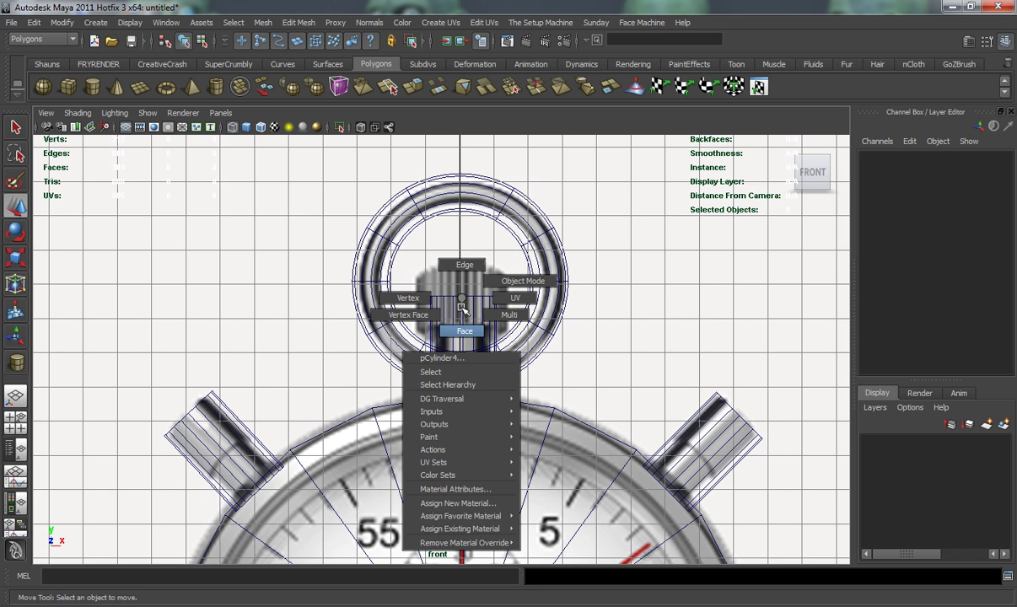
{"action": "left_click", "coordinate": [464, 331]}
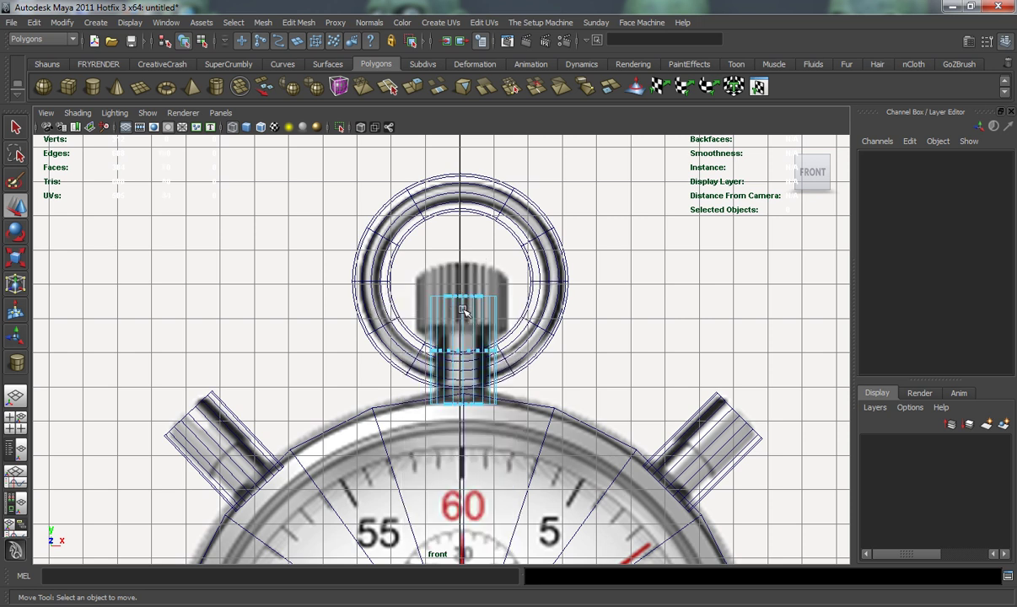
{"action": "left_click_drag", "start_coordinate": [291, 264], "coordinate": [543, 352]}
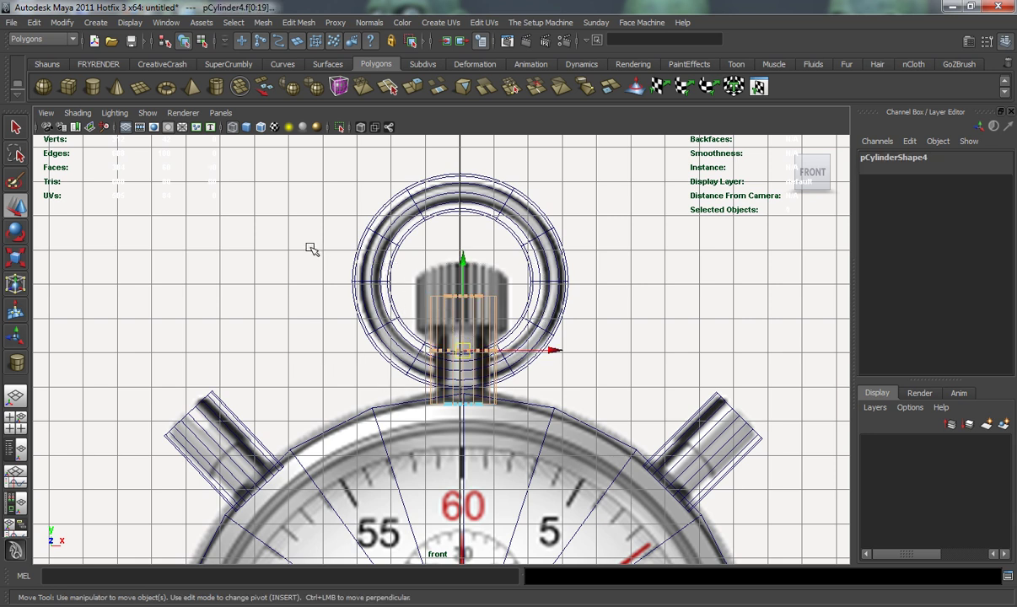
{"action": "left_click", "coordinate": [297, 23]}
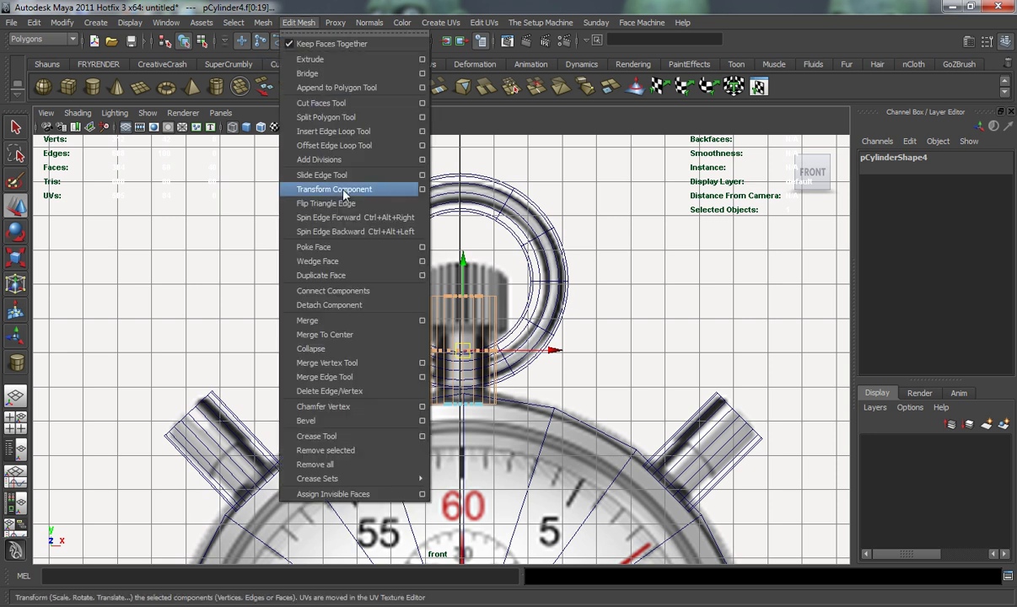
{"action": "left_click", "coordinate": [329, 275]}
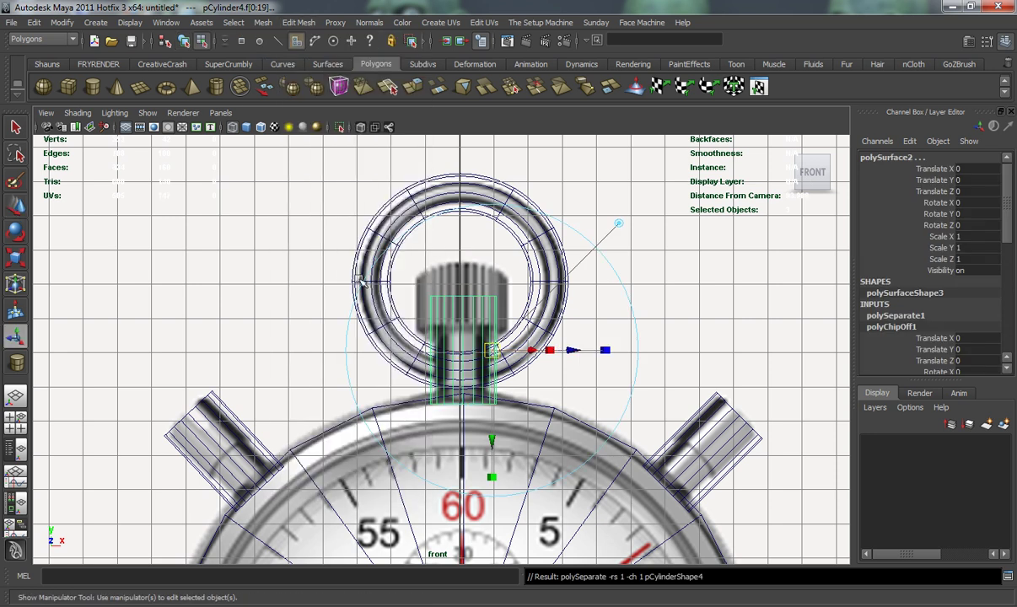
Try moving the duplicated stem piece along Z away from the original in the perspective view, and undo it.
{"action": "key", "text": "space"}
{"action": "key", "text": "space"}
{"action": "left_click_drag", "start_coordinate": [608, 291], "coordinate": [548, 325], "text": "alt"}
{"action": "key", "text": "w"}
{"action": "right_click_drag", "start_coordinate": [541, 331], "coordinate": [541, 336]}
{"action": "left_click_drag", "start_coordinate": [561, 355], "coordinate": [371, 270], "text": "alt"}
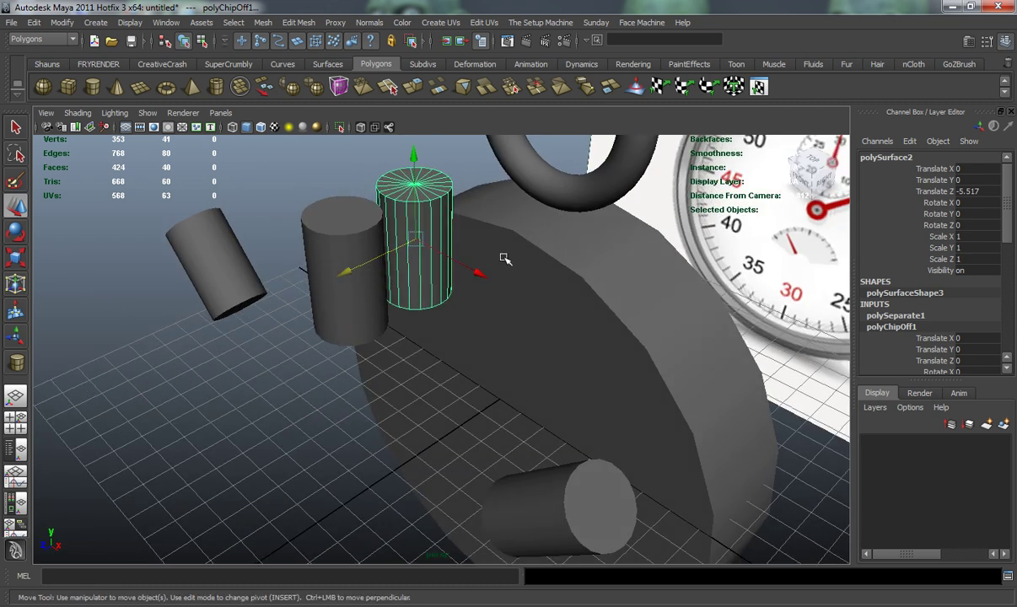
{"action": "key", "text": "ctrl+z"}
{"action": "key", "text": "ctrl+z"}
{"action": "key", "text": "ctrl+z"}
Select the duplicated stem piece and center its pivot.
{"action": "key", "text": "r"}
{"action": "left_click", "coordinate": [344, 271]}
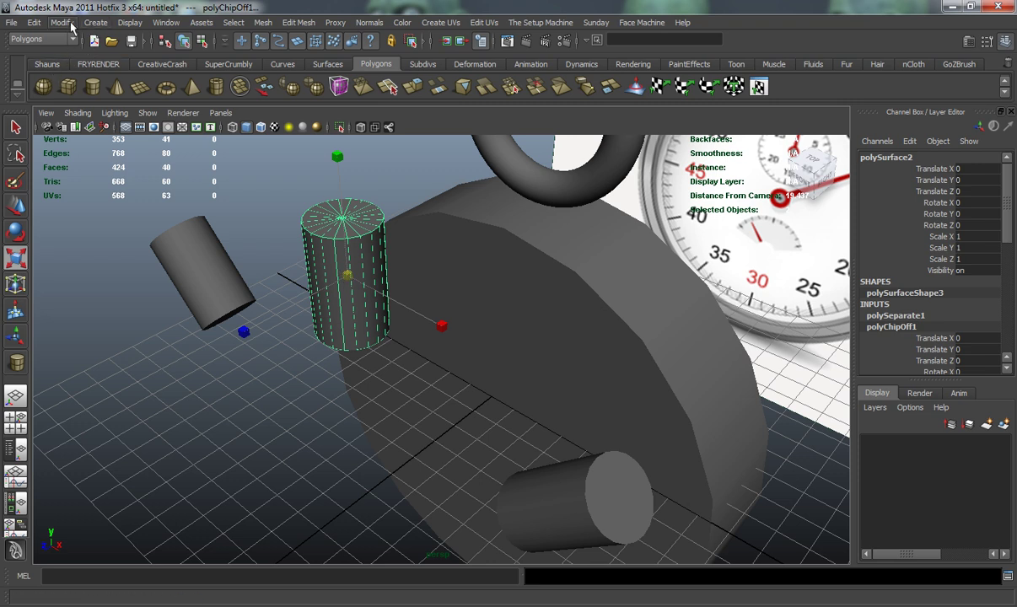
{"action": "left_click", "coordinate": [37, 23]}
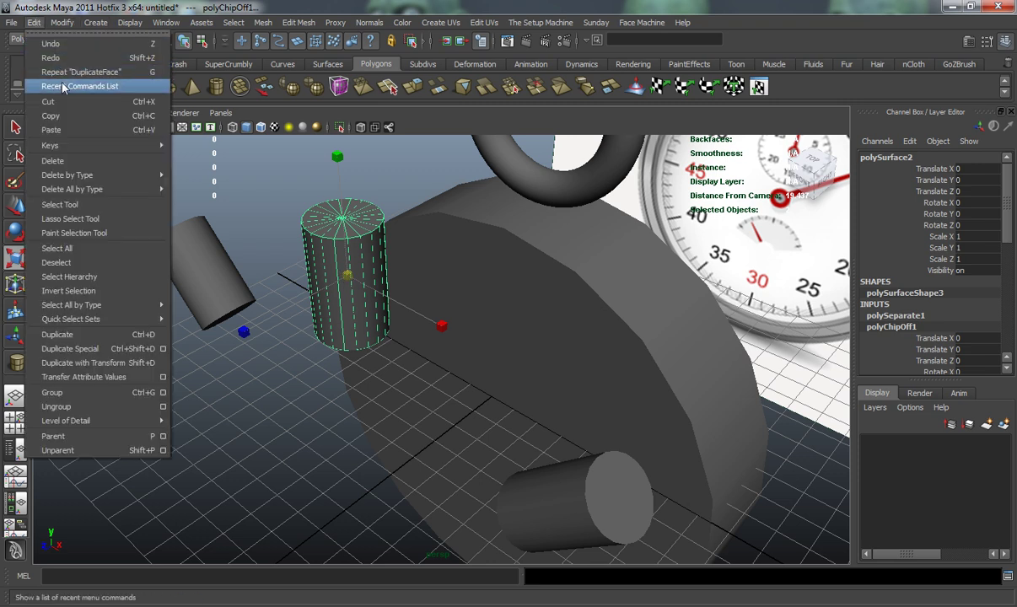
{"action": "mouse_move", "coordinate": [62, 23]}
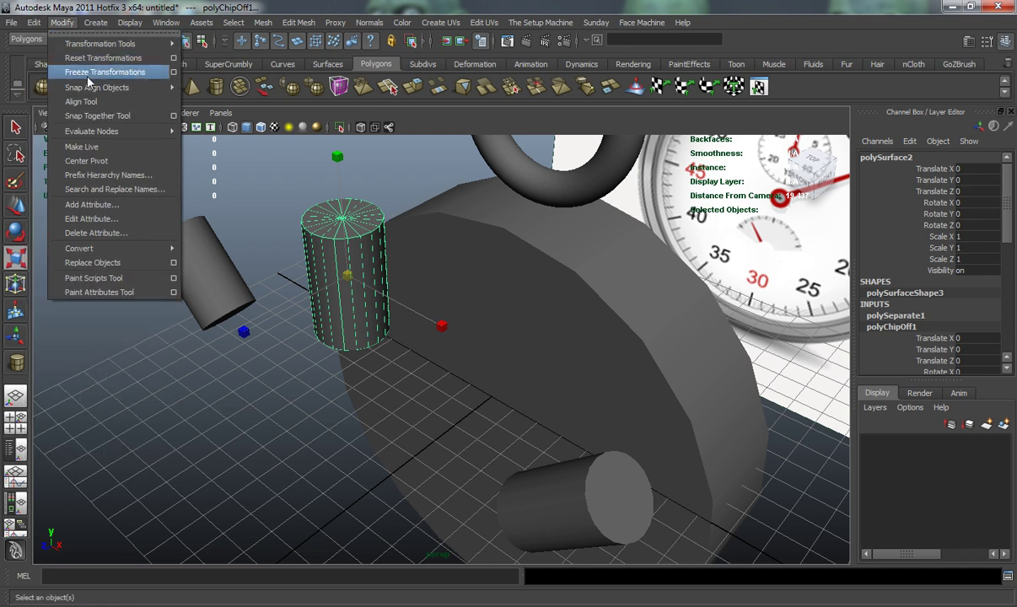
{"action": "left_click", "coordinate": [97, 160]}
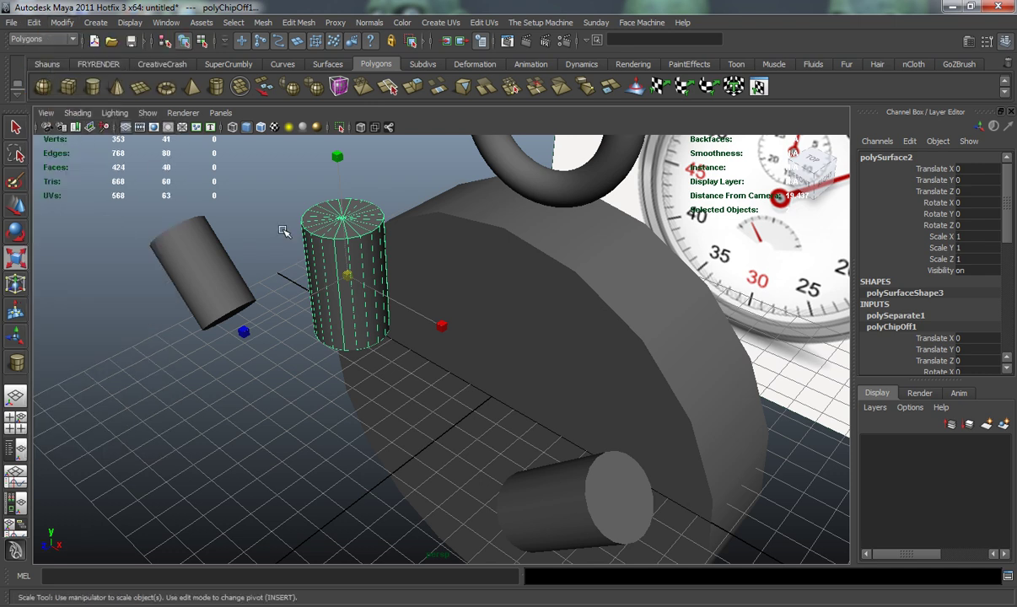
Raise the duplicated piece above the stem until its lower edge meets the bottom of the crown in the front view.
{"action": "left_click_drag", "start_coordinate": [315, 283], "coordinate": [370, 249], "text": "alt"}
{"action": "key", "text": "w"}
{"action": "left_click_drag", "start_coordinate": [375, 186], "coordinate": [371, 121]}
{"action": "key", "text": "space"}
{"action": "key", "text": "space"}
{"action": "right_click_drag", "start_coordinate": [368, 379], "coordinate": [441, 340], "text": "alt"}
{"action": "left_click_drag", "start_coordinate": [479, 229], "coordinate": [475, 166]}
Select the top vertices of the duplicated crown piece and lower them to the top of the reference crown in the front view.
{"action": "middle_click_drag", "start_coordinate": [488, 274], "coordinate": [479, 359], "text": "alt"}
{"action": "right_click_drag", "start_coordinate": [484, 232], "coordinate": [279, 195]}
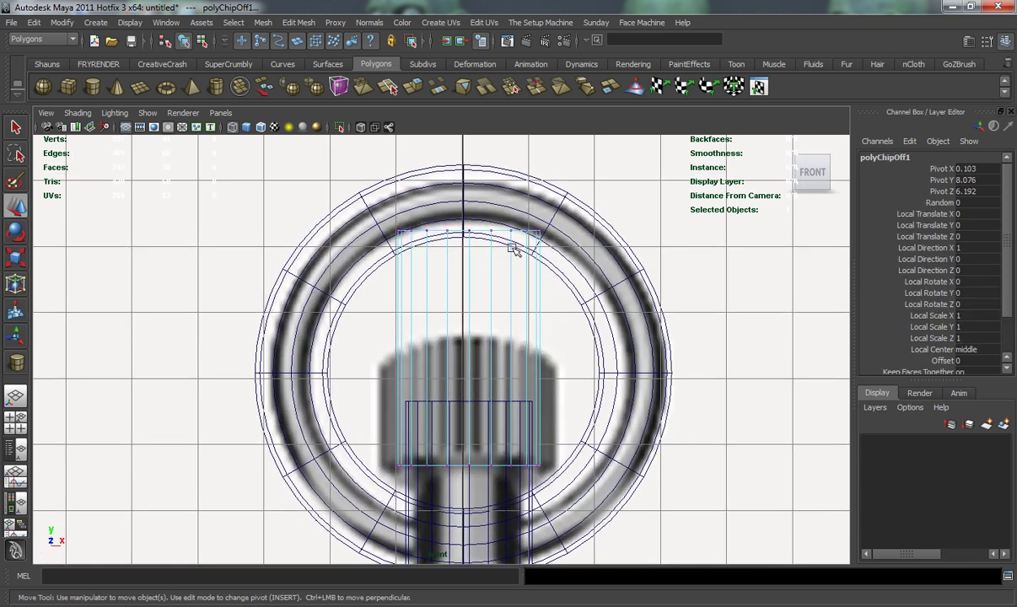
{"action": "left_click_drag", "start_coordinate": [372, 219], "coordinate": [629, 245]}
{"action": "left_click_drag", "start_coordinate": [468, 144], "coordinate": [470, 253]}
Select the crown piece in the perspective view, center its pivot and scale it up uniformly to about 1.244.
{"action": "key", "text": "space"}
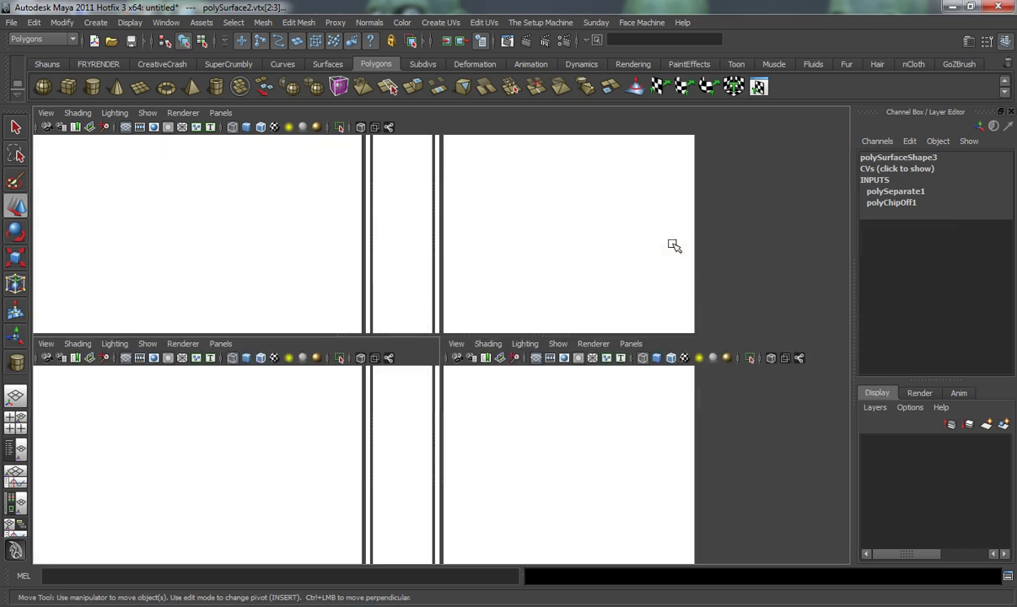
{"action": "key", "text": "space"}
{"action": "left_click_drag", "start_coordinate": [588, 252], "coordinate": [633, 276], "text": "alt"}
{"action": "left_click", "coordinate": [633, 277]}
{"action": "left_click_drag", "start_coordinate": [561, 268], "coordinate": [463, 283], "text": "alt"}
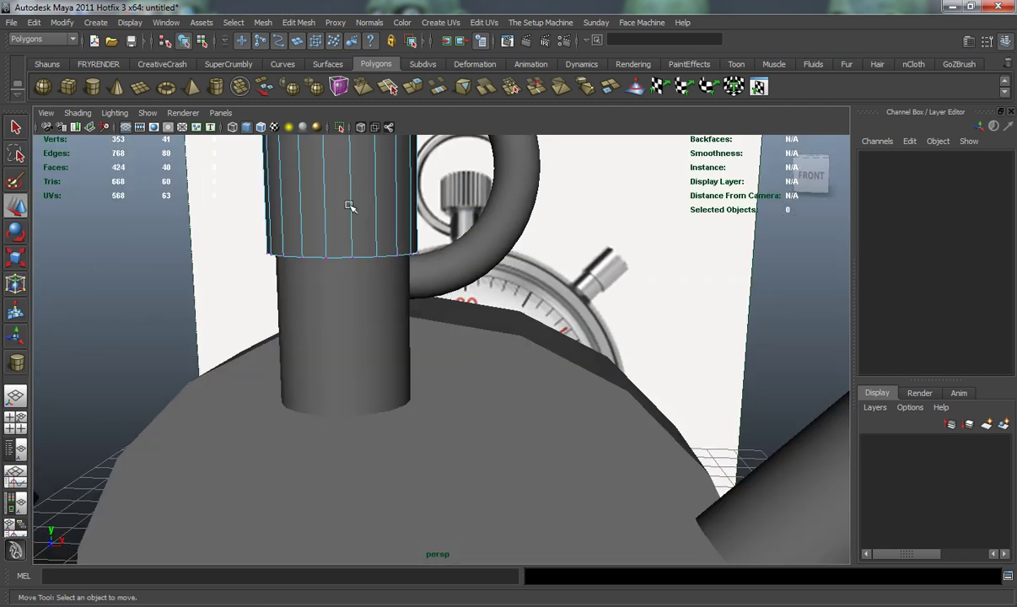
{"action": "left_click", "coordinate": [379, 219]}
{"action": "key", "text": "f"}
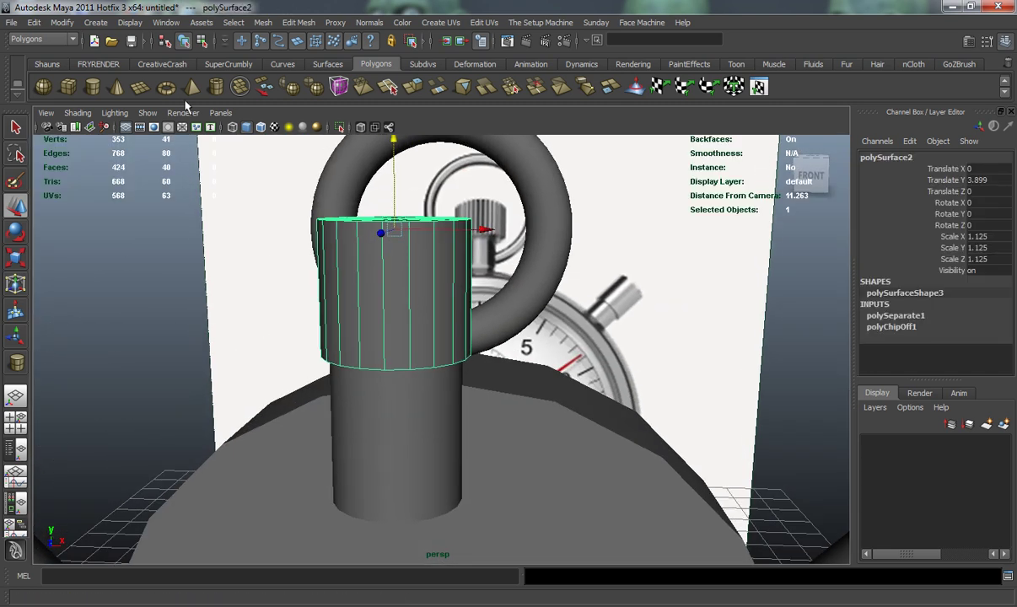
{"action": "left_click", "coordinate": [65, 23]}
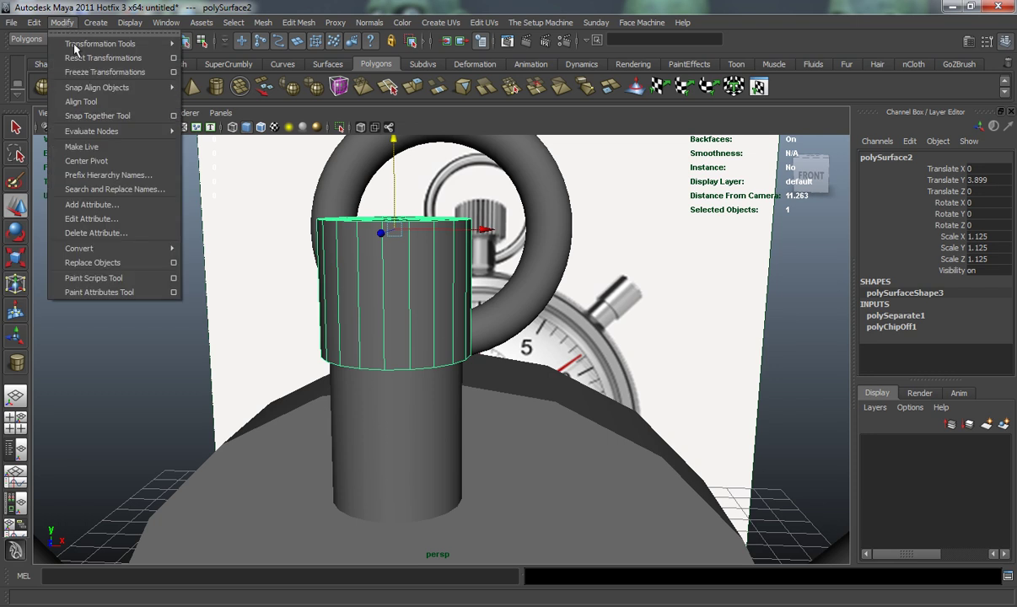
{"action": "left_click", "coordinate": [98, 162]}
{"action": "key", "text": "r"}
{"action": "left_click_drag", "start_coordinate": [393, 288], "coordinate": [477, 222]}
Select the crown, the stem and both side buttons together and group them.
{"action": "left_click", "coordinate": [538, 431]}
{"action": "left_click_drag", "start_coordinate": [481, 354], "coordinate": [646, 438]}
{"action": "left_click_drag", "start_coordinate": [565, 380], "coordinate": [565, 395], "text": "alt"}
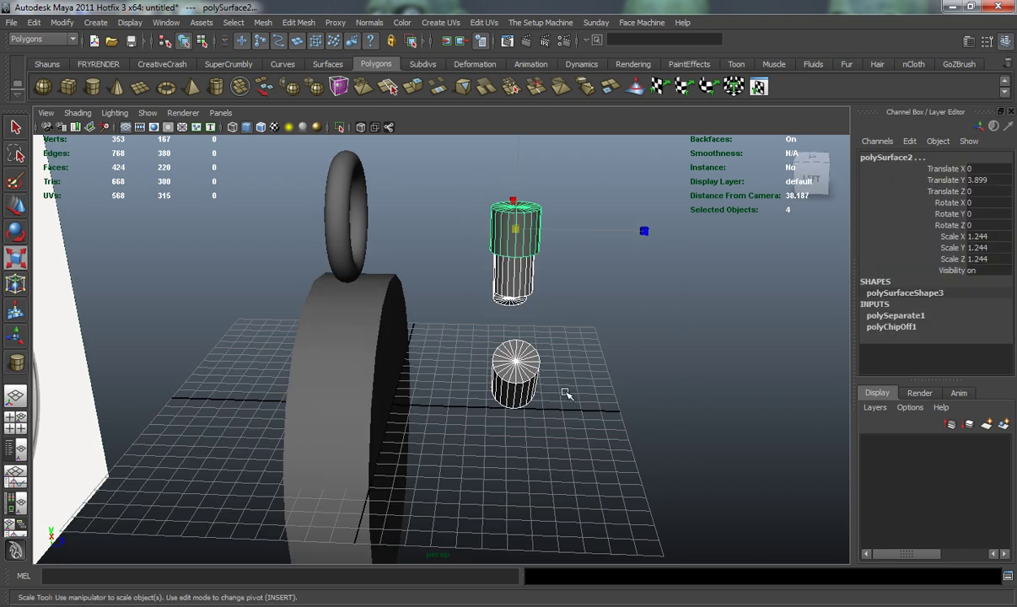
{"action": "key", "text": "w"}
{"action": "key", "text": "ctrl+g"}
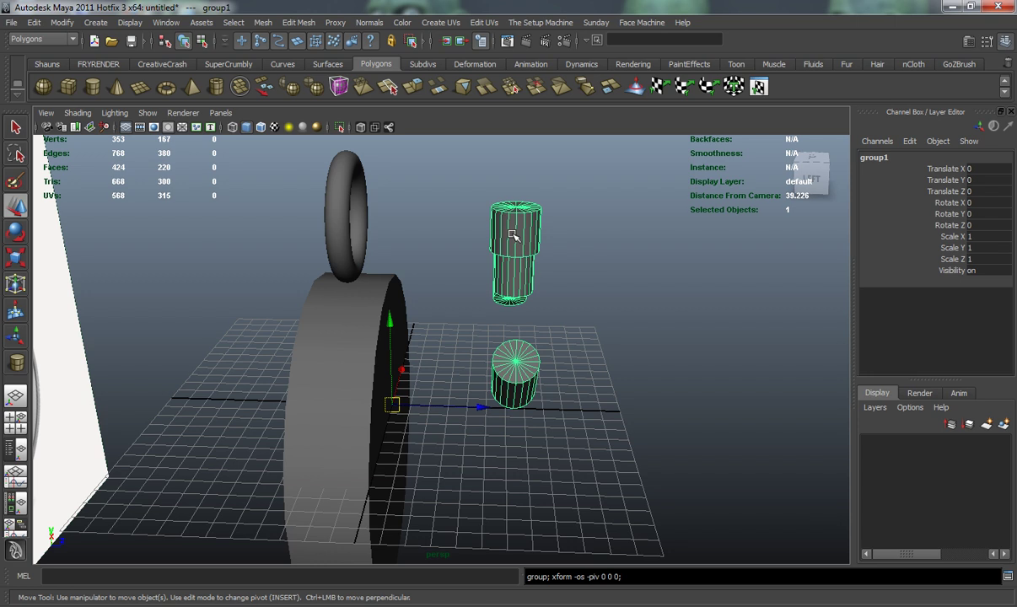
Center the group's pivot and move the group along Z to about -8.165, in line with the thickness of the case.
{"action": "left_click", "coordinate": [47, 65]}
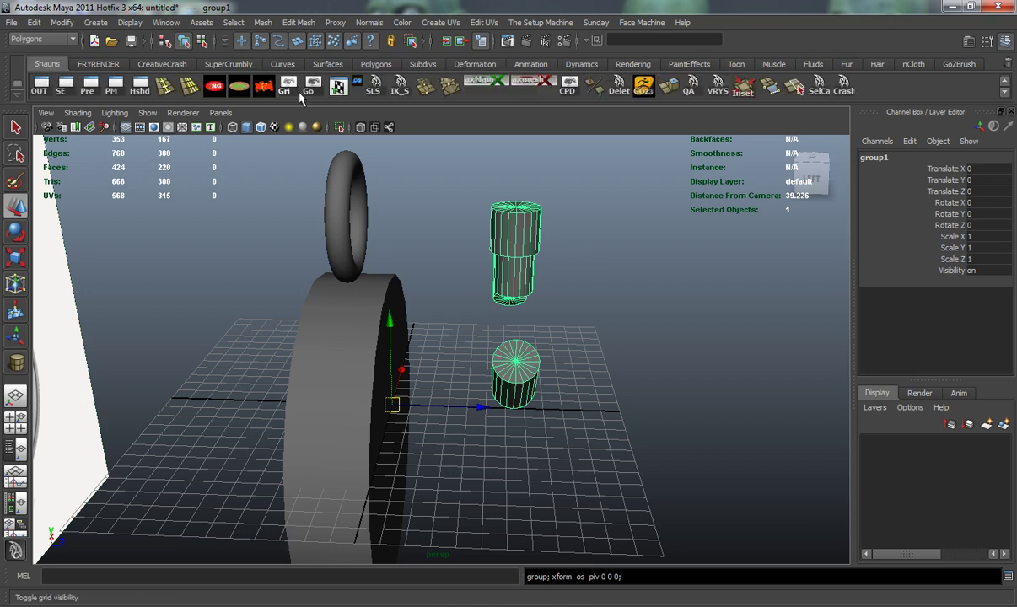
{"action": "left_click", "coordinate": [568, 85]}
{"action": "left_click_drag", "start_coordinate": [616, 285], "coordinate": [517, 266]}
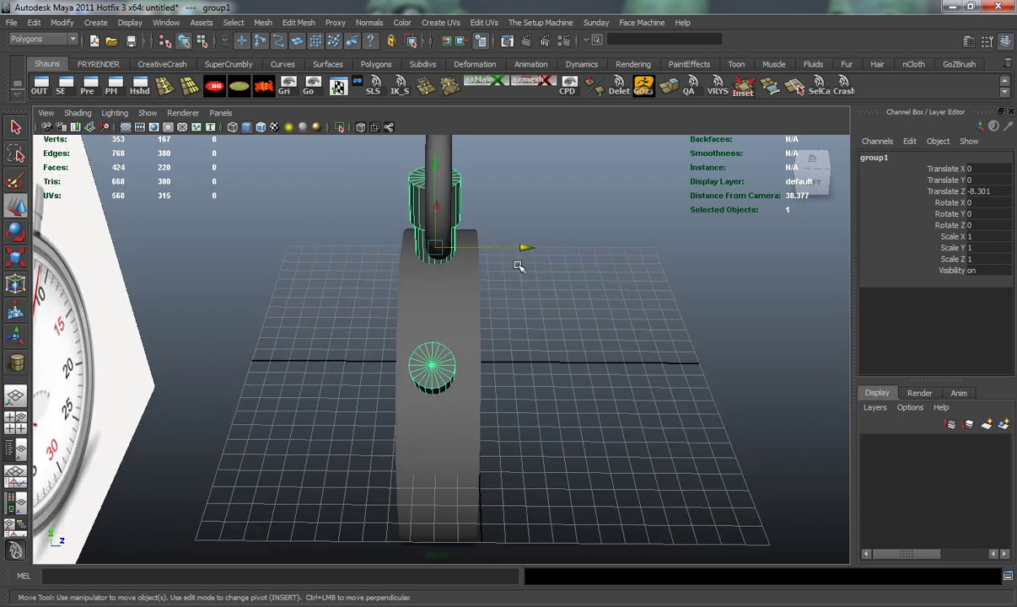
{"action": "mouse_move", "coordinate": [438, 251]}
{"action": "left_mouse_down"}
{"action": "mouse_move", "coordinate": [460, 271]}
{"action": "mouse_move", "coordinate": [499, 259]}
{"action": "mouse_move", "coordinate": [440, 263]}
{"action": "left_mouse_up"}
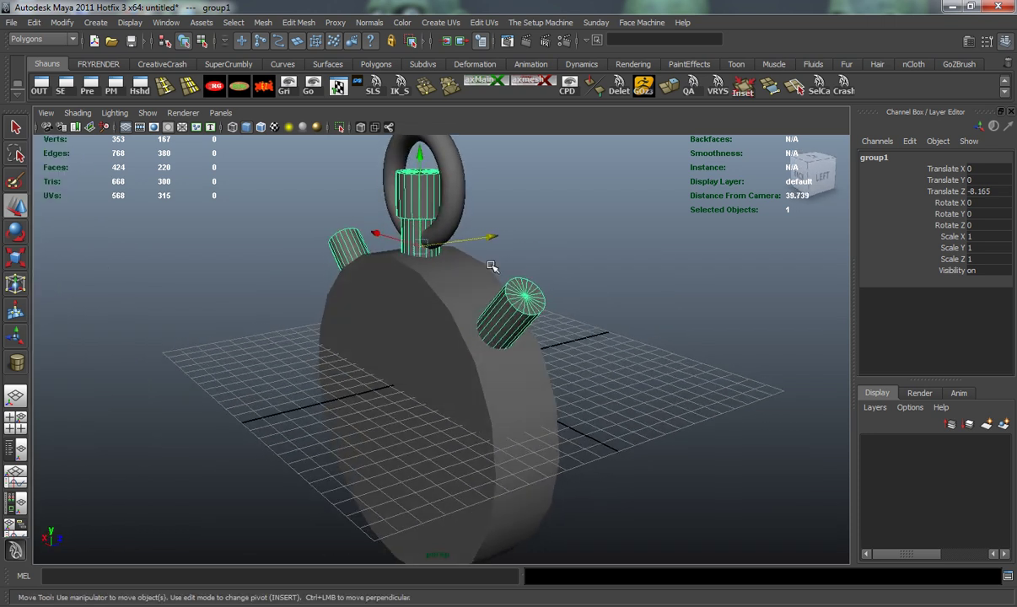
Show wireframe on the shaded models in the perspective view and deselect the group.
{"action": "left_click", "coordinate": [261, 127]}
{"action": "mouse_move", "coordinate": [351, 283]}
{"action": "left_mouse_down", "text": "alt"}
{"action": "mouse_move", "coordinate": [347, 338]}
{"action": "mouse_move", "coordinate": [431, 360]}
{"action": "mouse_move", "coordinate": [415, 380]}
{"action": "mouse_move", "coordinate": [601, 333]}
{"action": "mouse_move", "coordinate": [740, 336]}
{"action": "left_mouse_up", "text": "alt"}
{"action": "left_click", "coordinate": [667, 340]}
{"action": "left_click_drag", "start_coordinate": [667, 341], "coordinate": [384, 381], "text": "alt"}
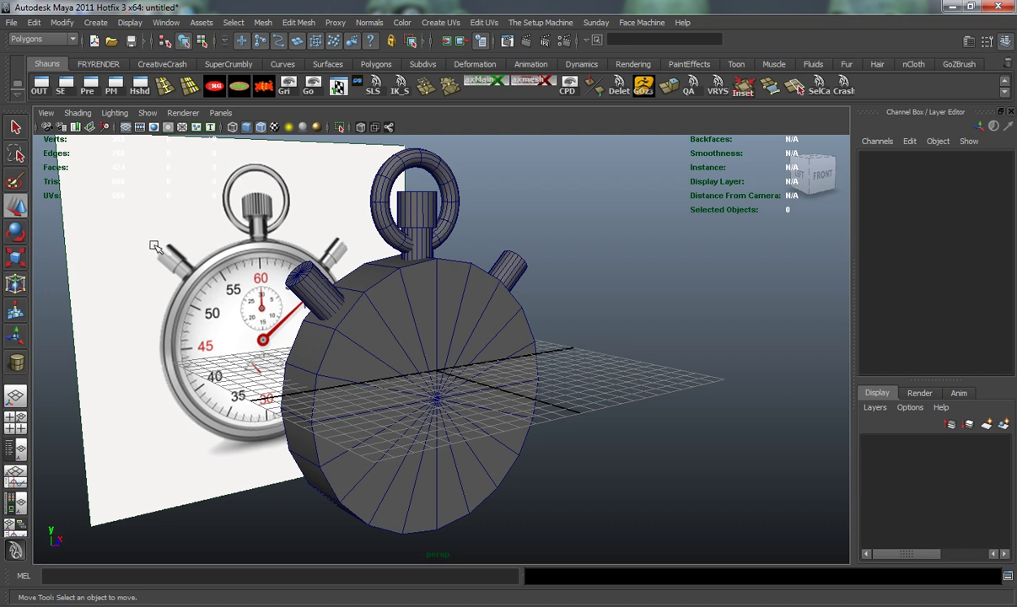
Save the scene as a Maya Binary file named Stopwatch1 in the StopWatch project's scenes folder.
{"action": "left_click", "coordinate": [12, 22]}
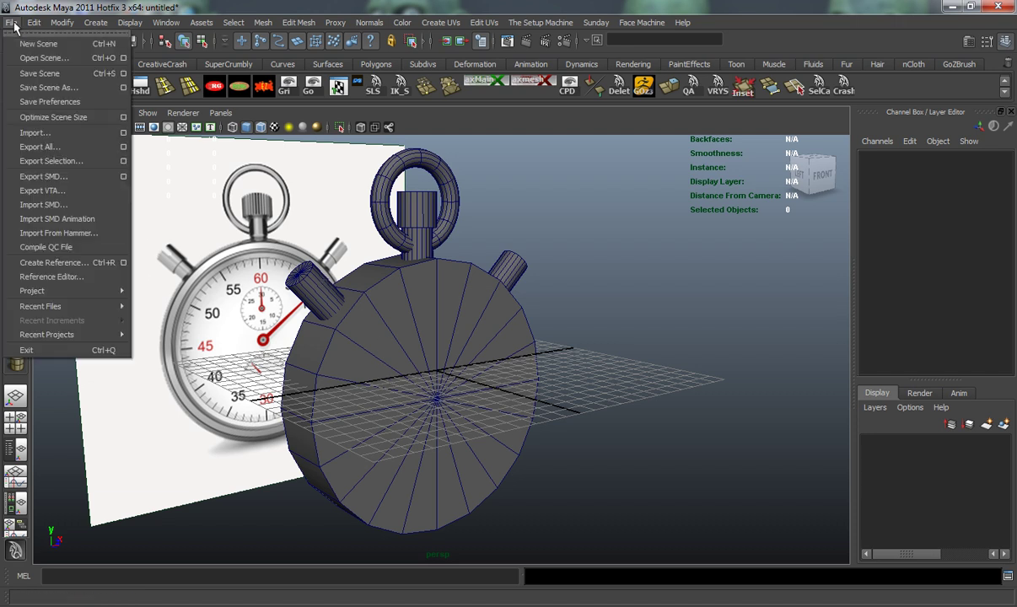
{"action": "left_click", "coordinate": [47, 88]}
{"action": "type", "text": "S"}
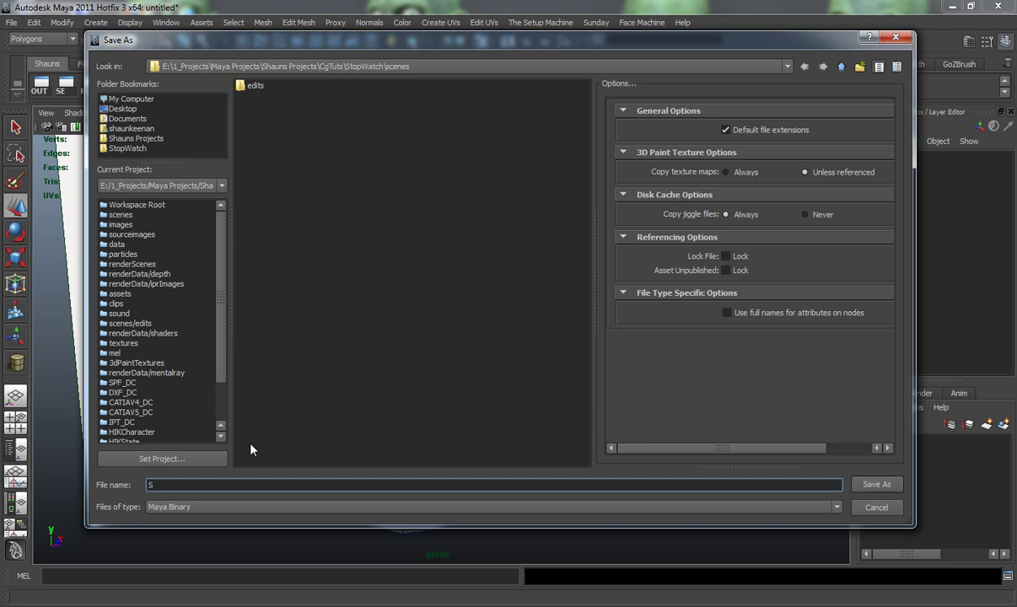
{"action": "type", "text": "topwatch1"}
{"action": "left_click", "coordinate": [875, 484]}
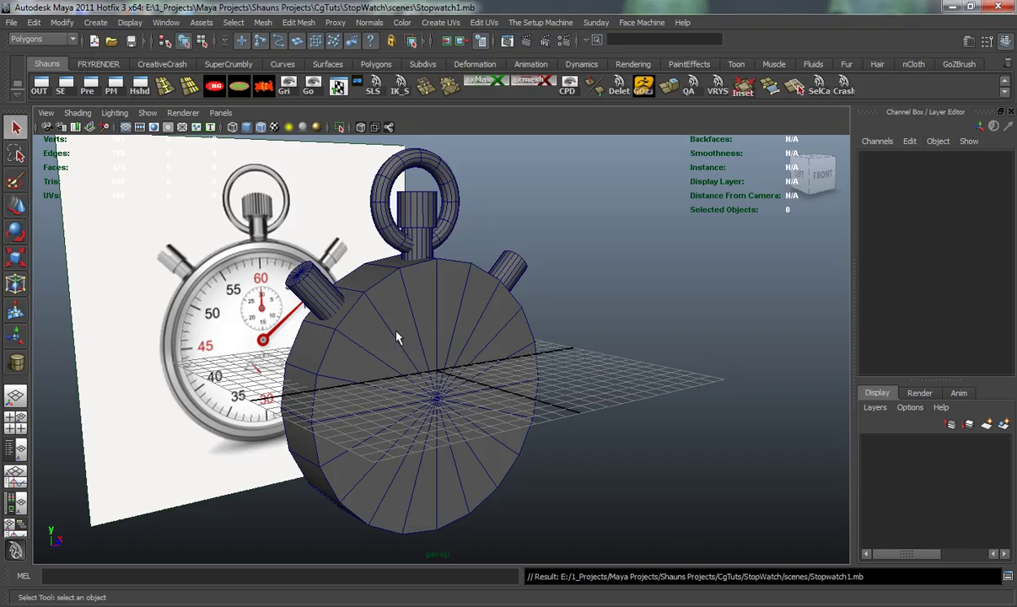